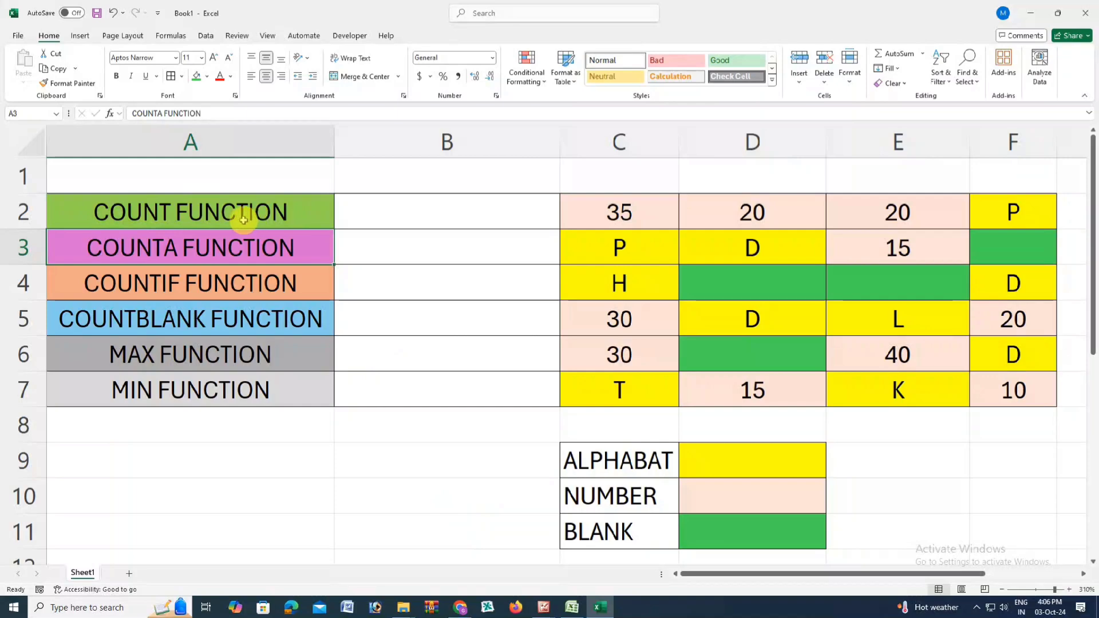
Step: Go through the function labels in A2:A7, from COUNT to MIN
{"action": "left_click", "coordinate": [243, 220]}
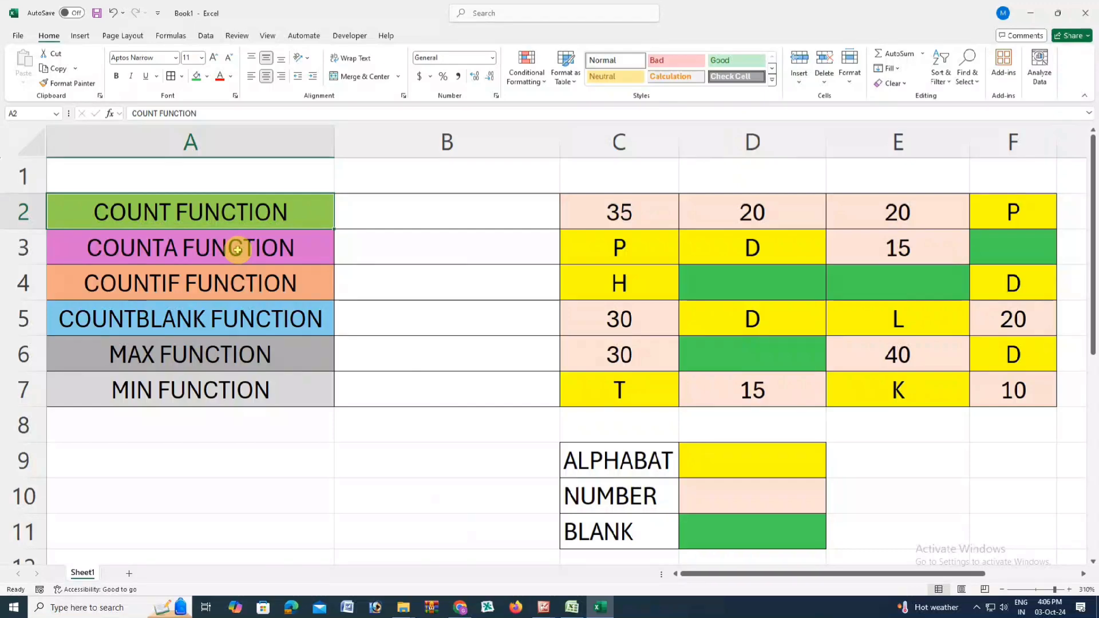
{"action": "left_click", "coordinate": [203, 252]}
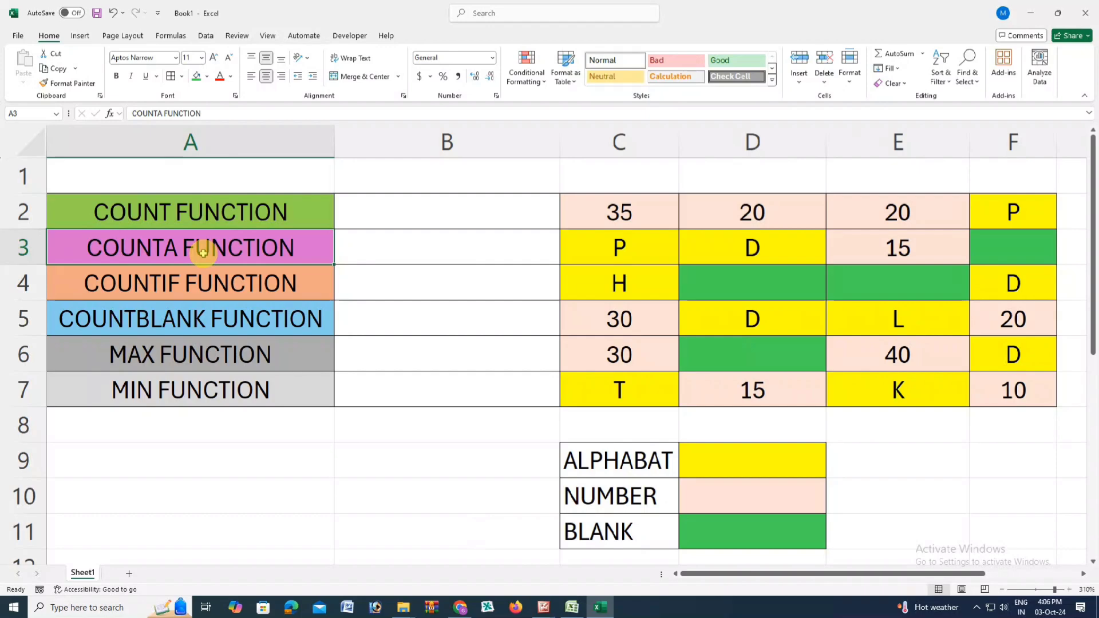
{"action": "left_click", "coordinate": [202, 295]}
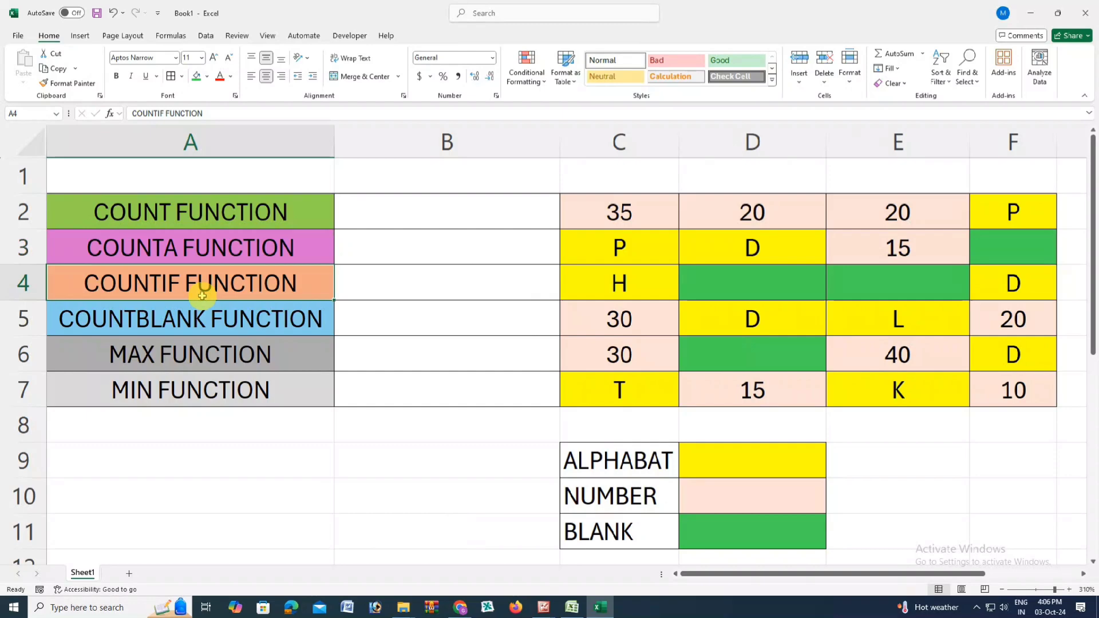
{"action": "left_click", "coordinate": [213, 330]}
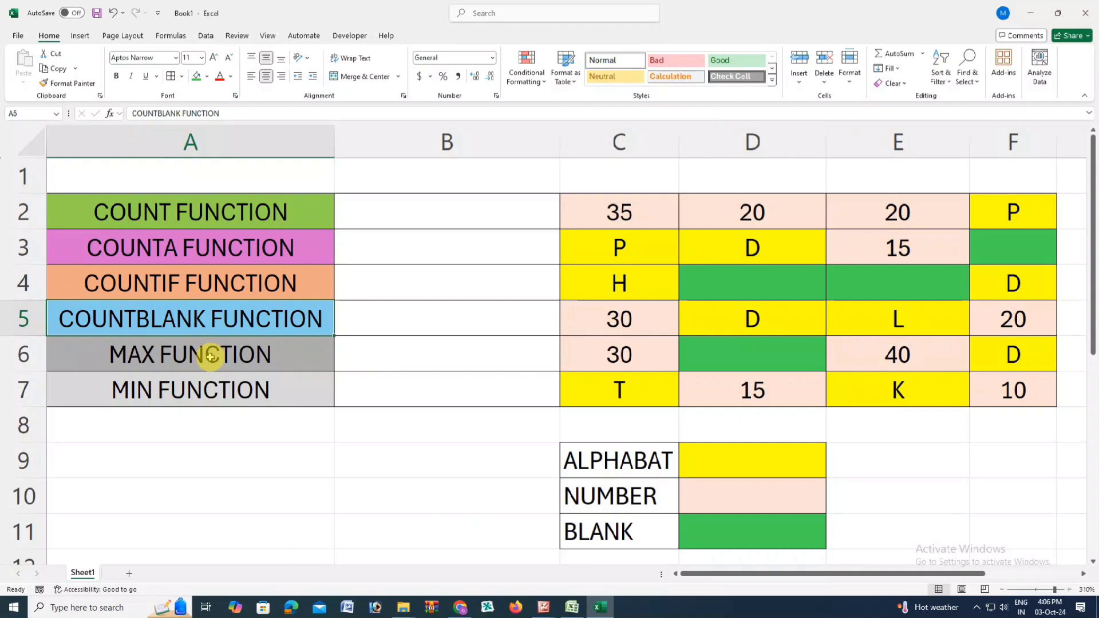
{"action": "left_click", "coordinate": [211, 356]}
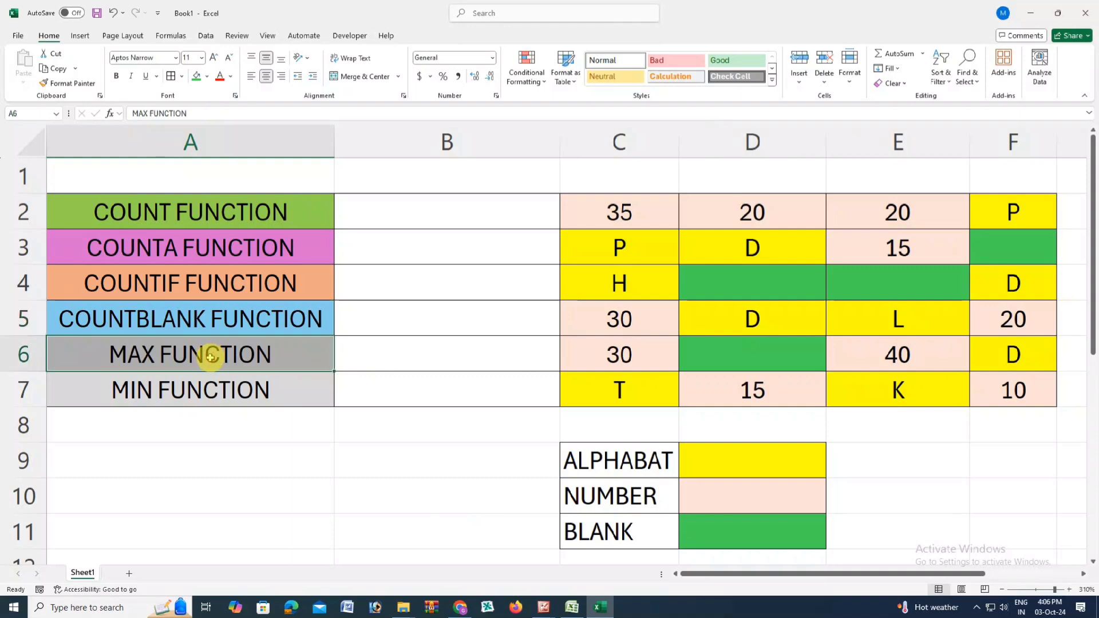
{"action": "left_click", "coordinate": [195, 395]}
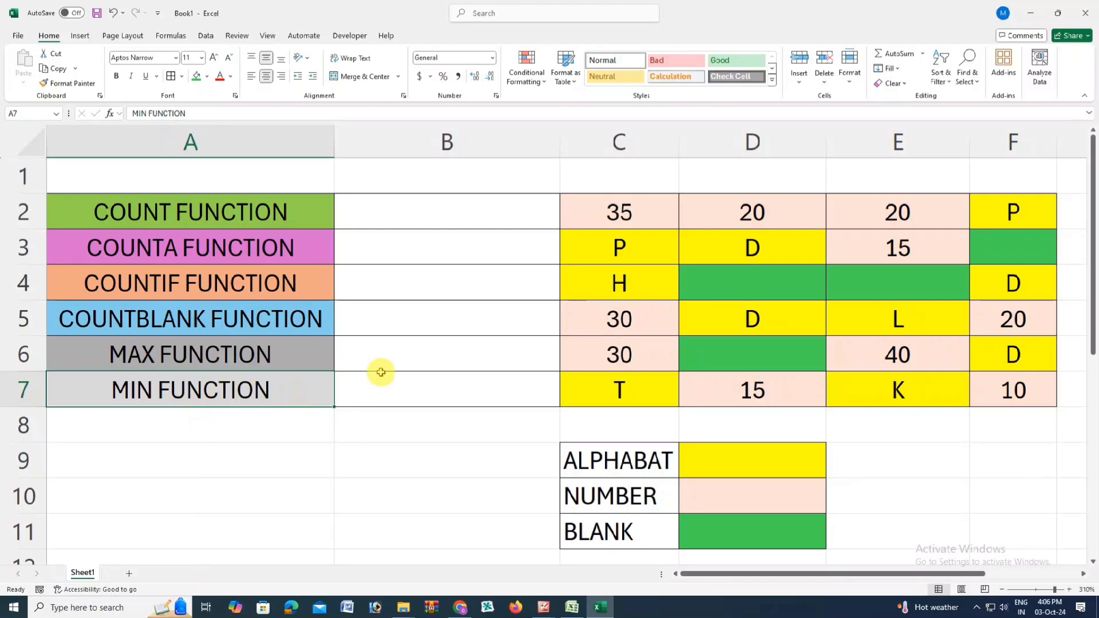
Step: Enter the formula =COUNT(C2:F7) in B2 beside the COUNT FUNCTION label
{"action": "left_click", "coordinate": [242, 224]}
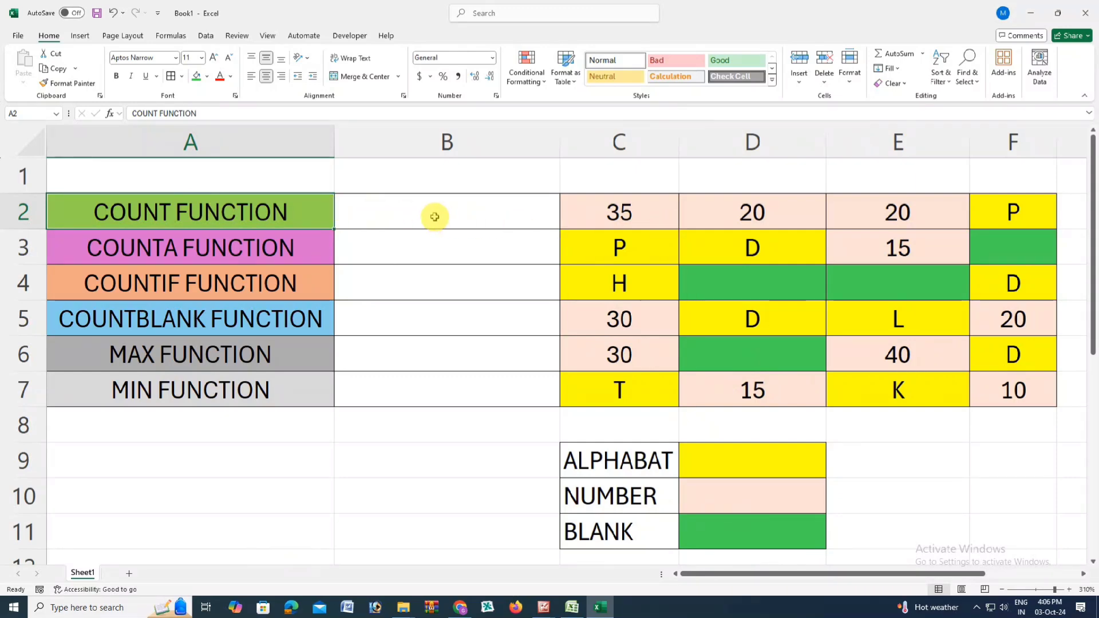
{"action": "left_click", "coordinate": [435, 217]}
{"action": "type", "text": "="}
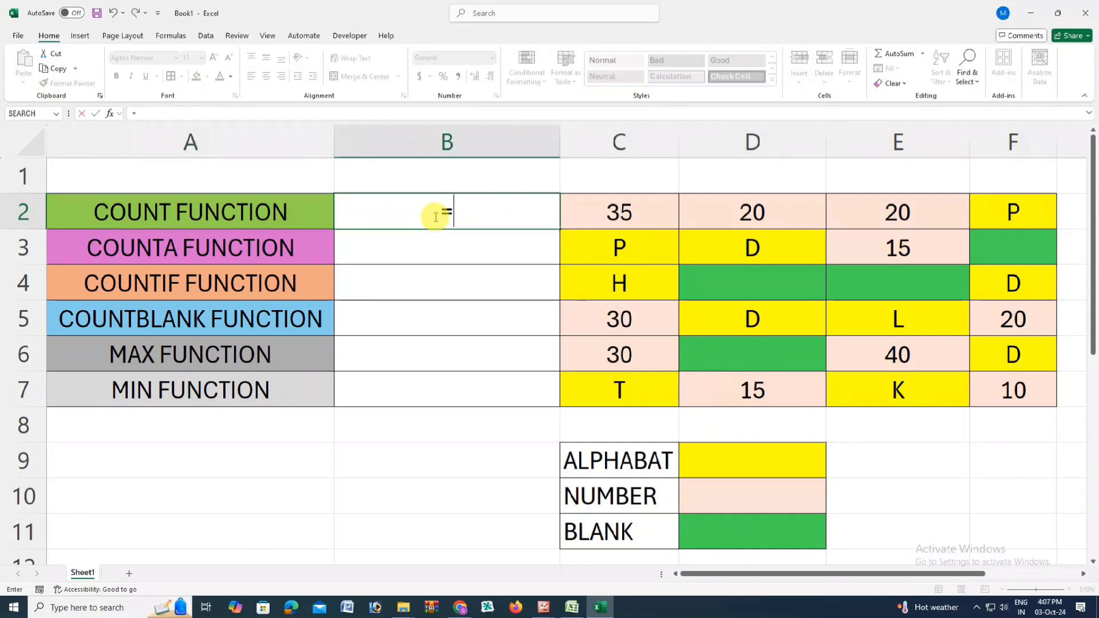
{"action": "type", "text": "COU"}
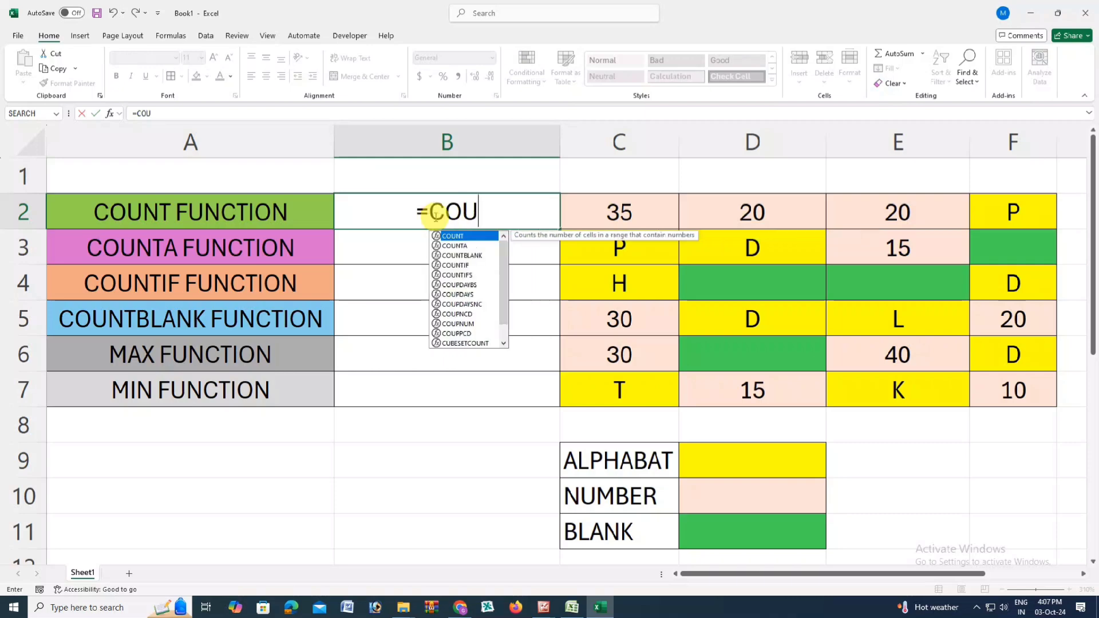
{"action": "type", "text": "NT("}
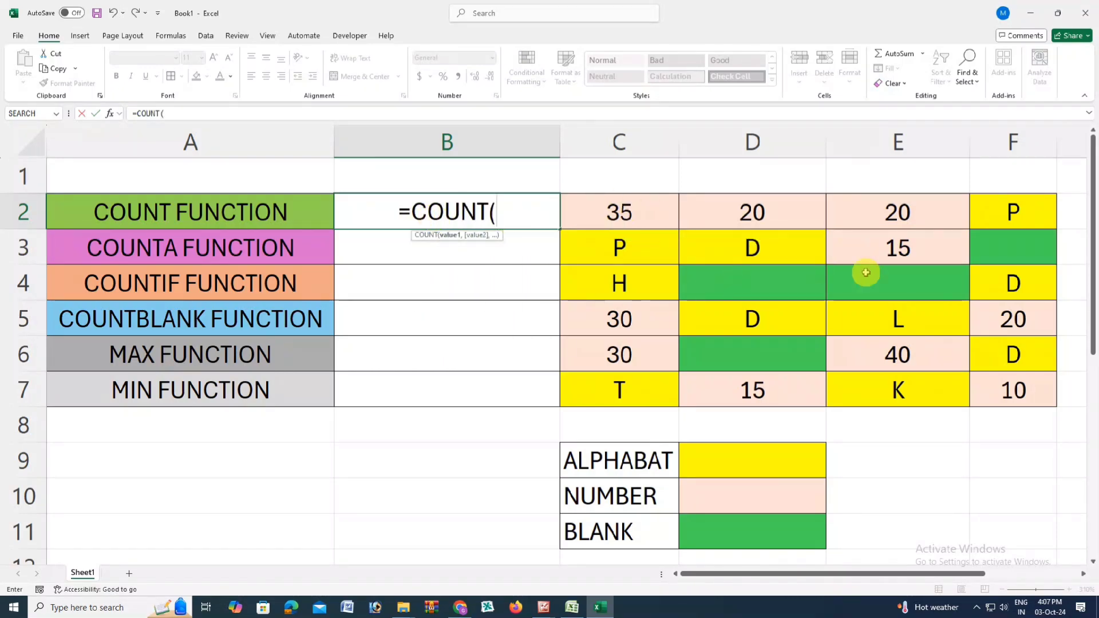
{"action": "left_click_drag", "start_coordinate": [626, 222], "coordinate": [993, 387]}
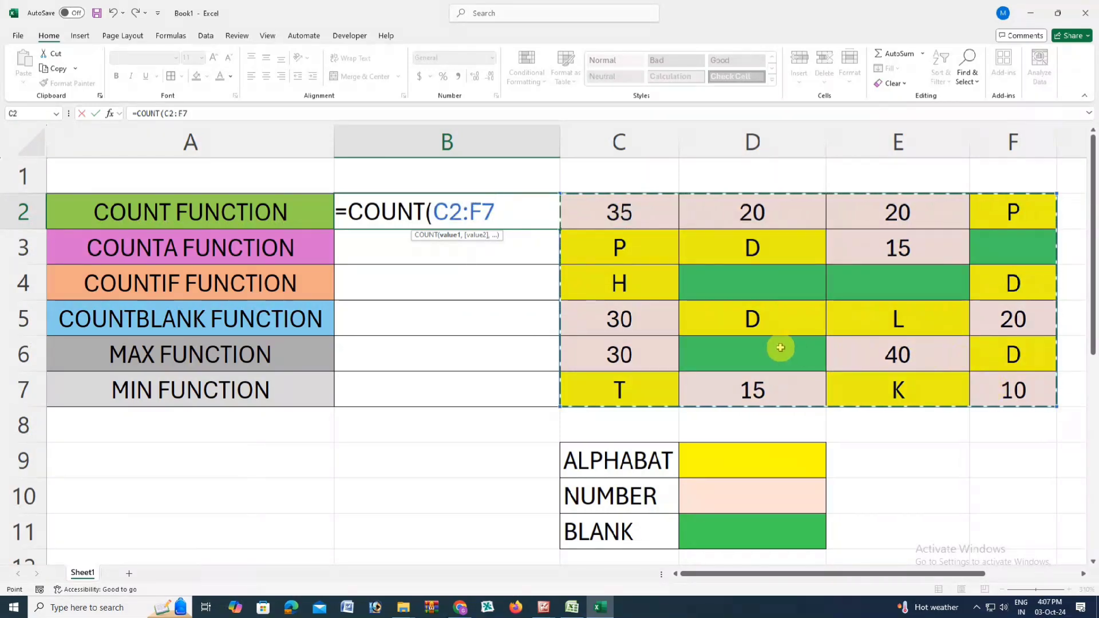
{"action": "type", "text": ")"}
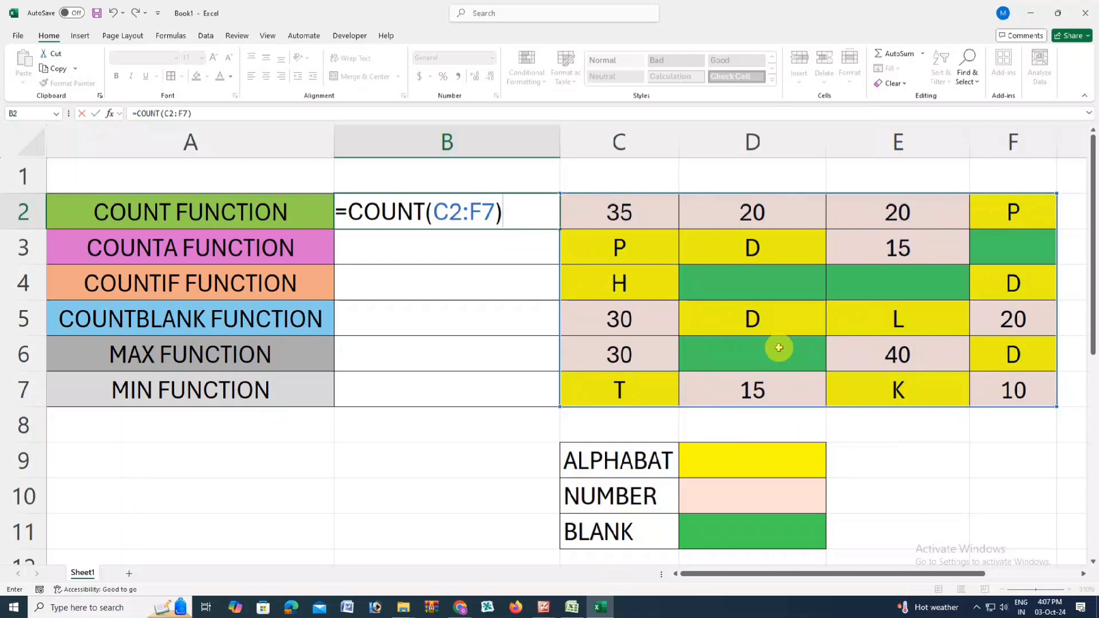
{"action": "key", "text": "Return"}
Step: Check the COUNT result in B2 by going through the number cells in C2:F7 one by one
{"action": "left_click", "coordinate": [326, 216]}
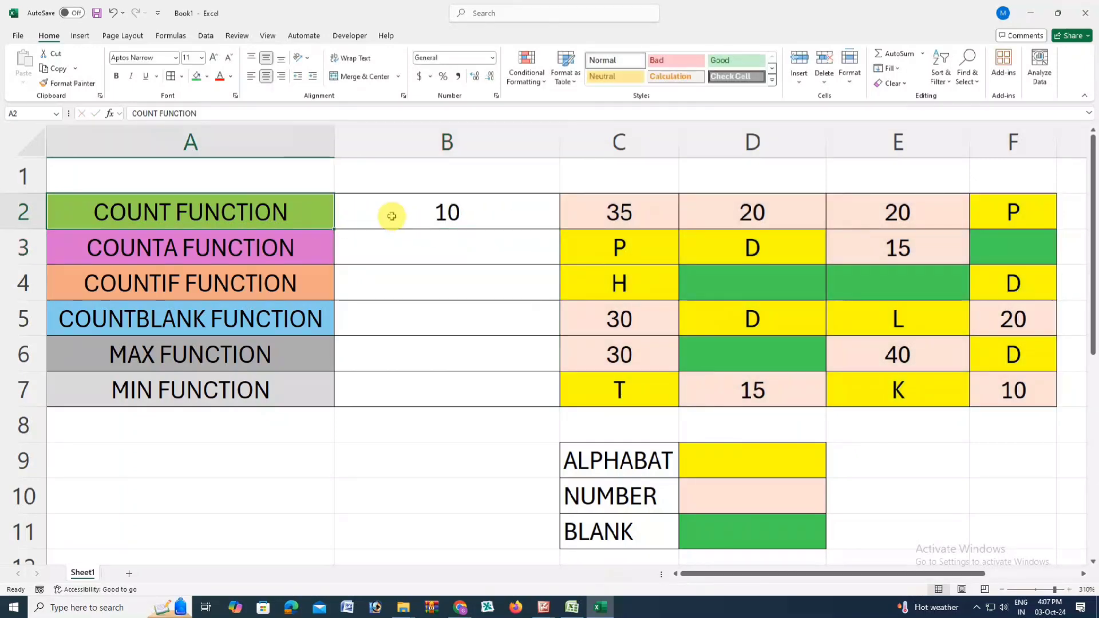
{"action": "left_click", "coordinate": [433, 216]}
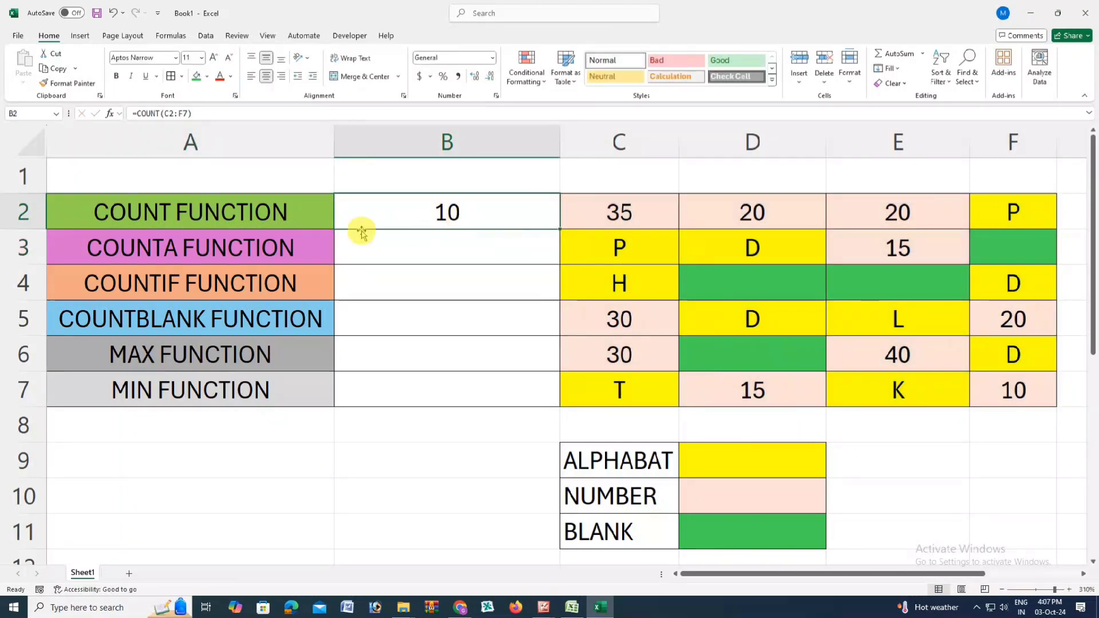
{"action": "left_click", "coordinate": [259, 213]}
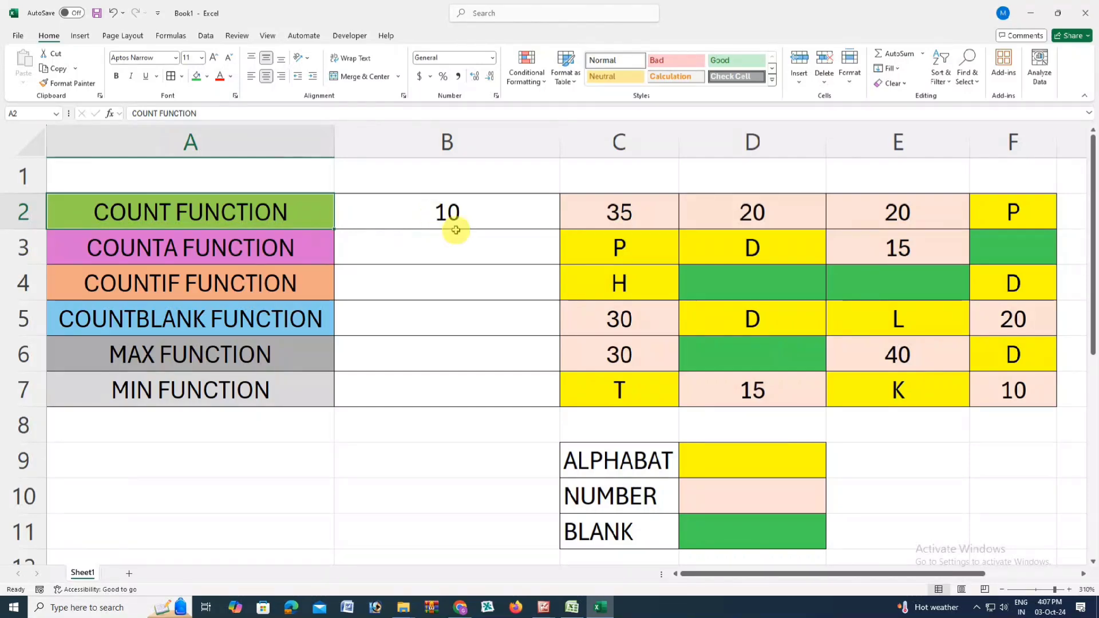
{"action": "left_click", "coordinate": [637, 493]}
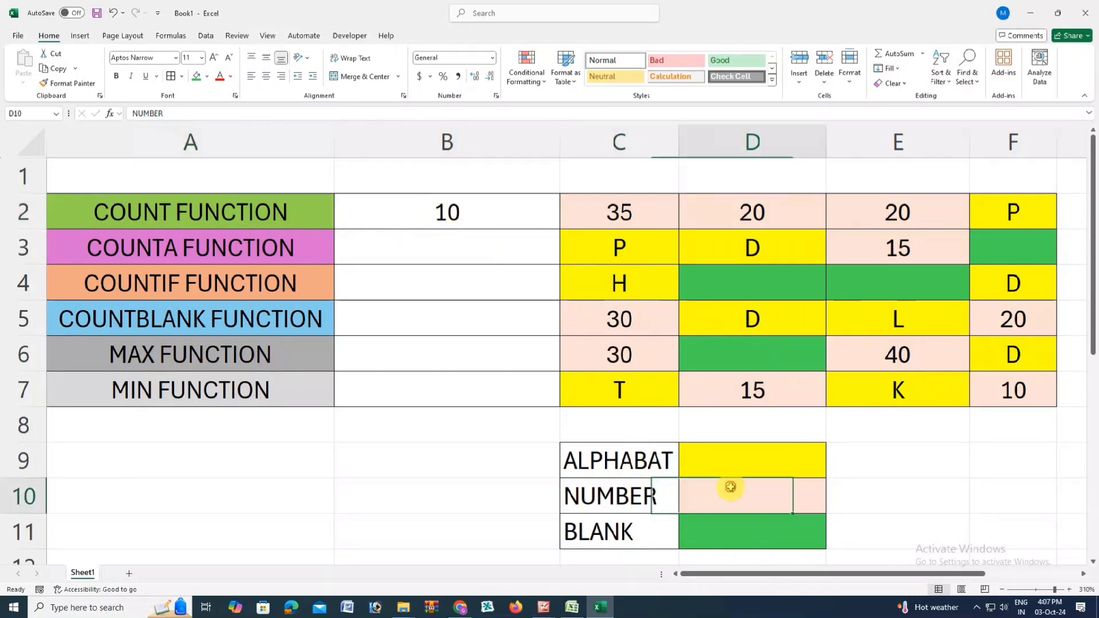
{"action": "left_click", "coordinate": [727, 386]}
{"action": "left_click", "coordinate": [1029, 391]}
{"action": "left_click", "coordinate": [900, 352]}
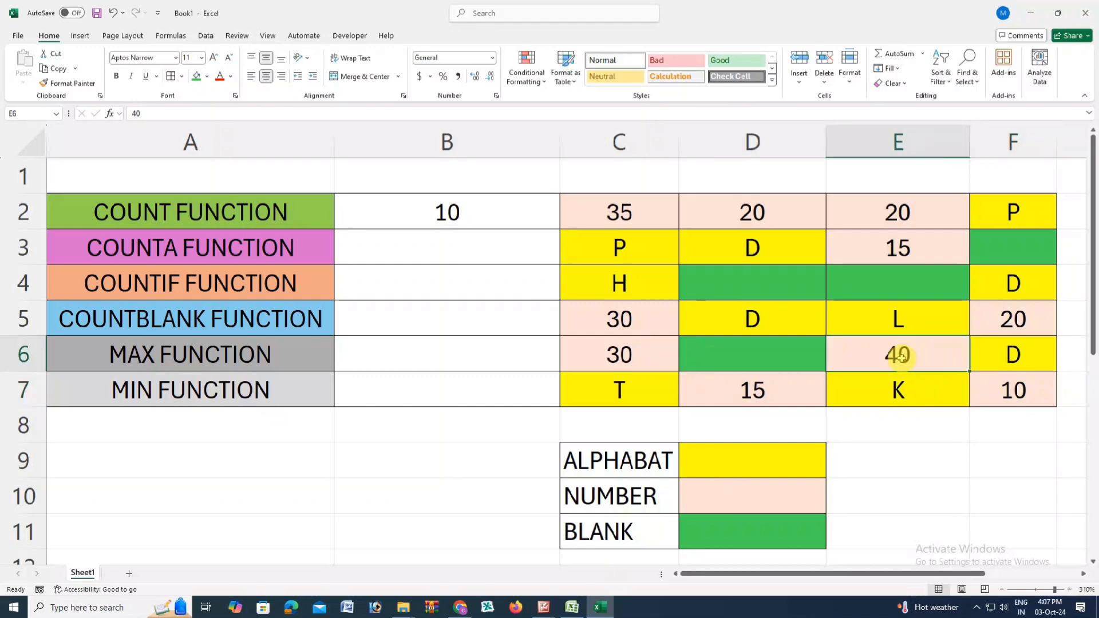
{"action": "left_click", "coordinate": [613, 348]}
{"action": "left_click", "coordinate": [618, 322]}
{"action": "left_click", "coordinate": [1048, 319]}
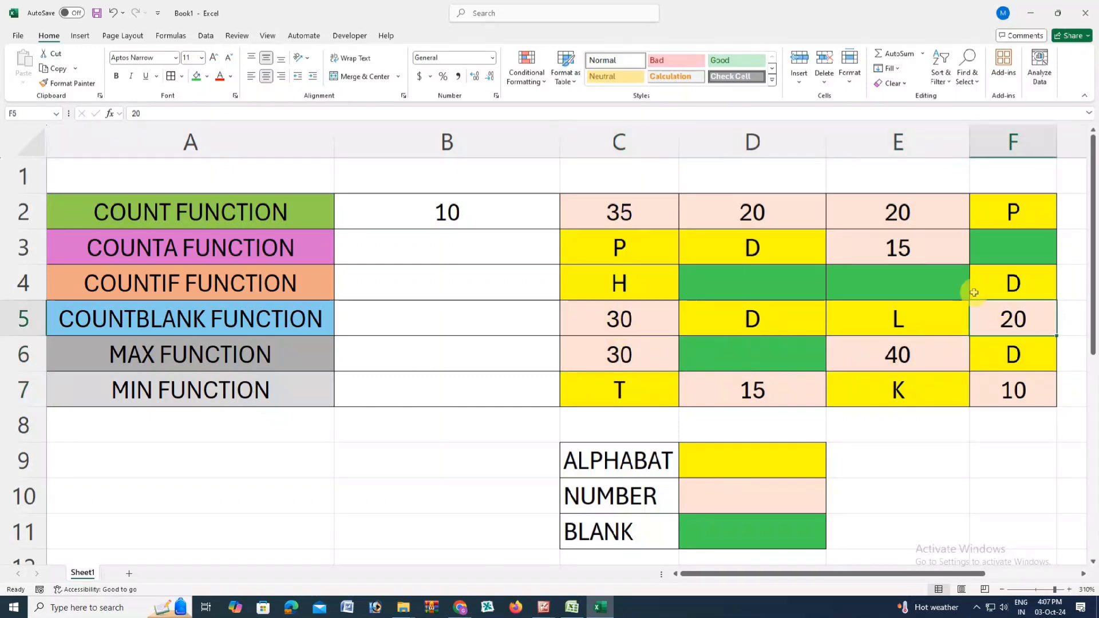
{"action": "left_click", "coordinate": [912, 243]}
{"action": "left_click", "coordinate": [911, 213]}
{"action": "left_click", "coordinate": [704, 214]}
{"action": "left_click", "coordinate": [595, 213]}
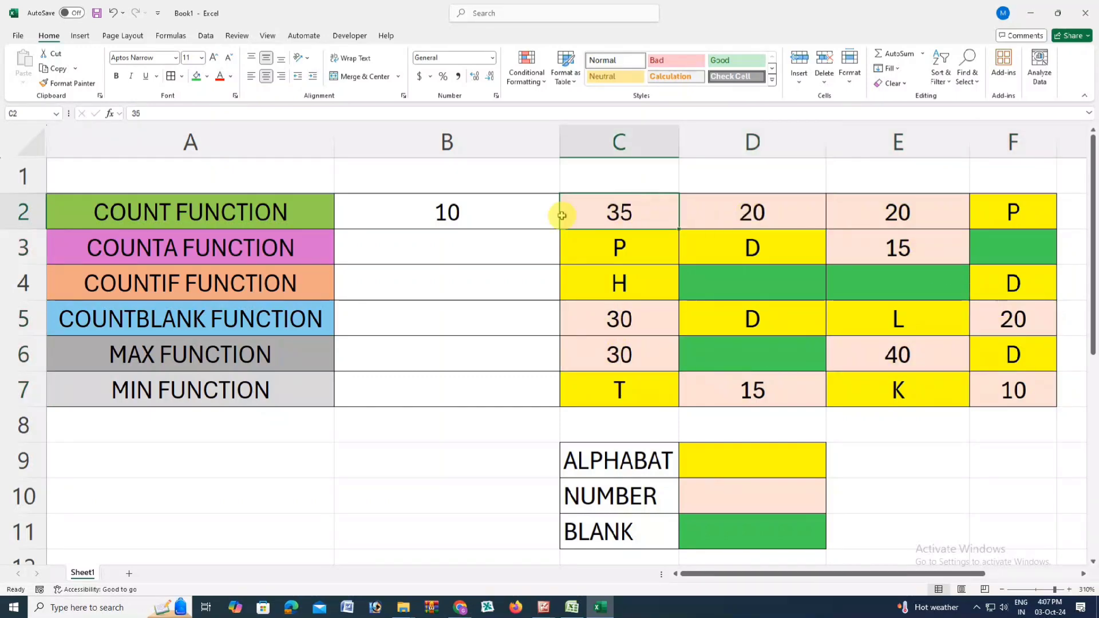
{"action": "left_click", "coordinate": [463, 214]}
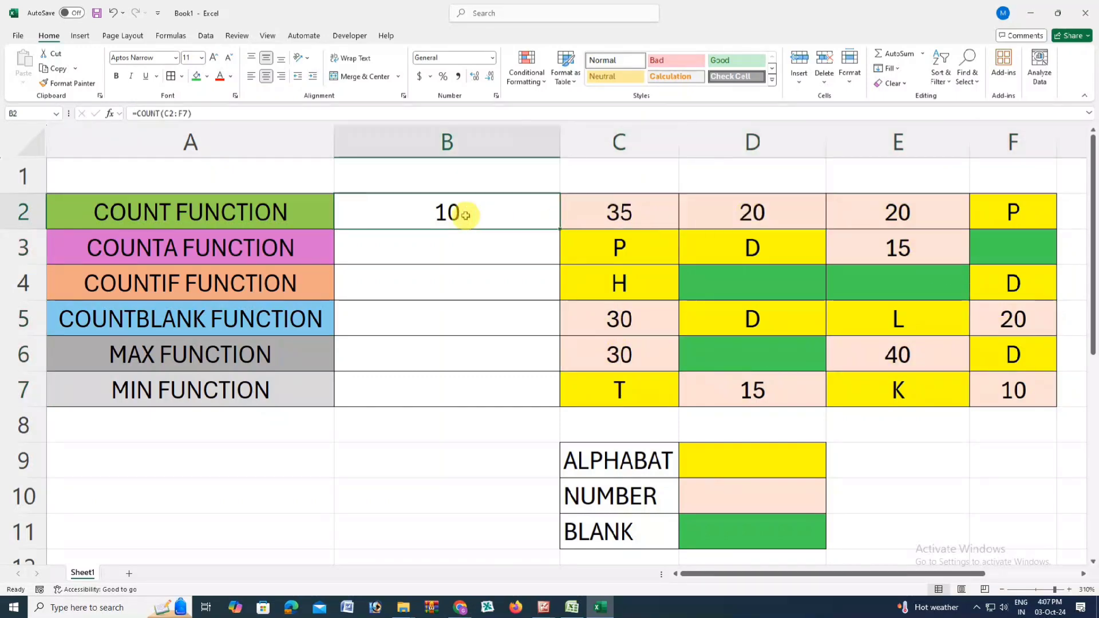
Step: Enter the formula =COUNTA(C2:F7) in B3 beside the COUNTA FUNCTION label
{"action": "left_click", "coordinate": [263, 249]}
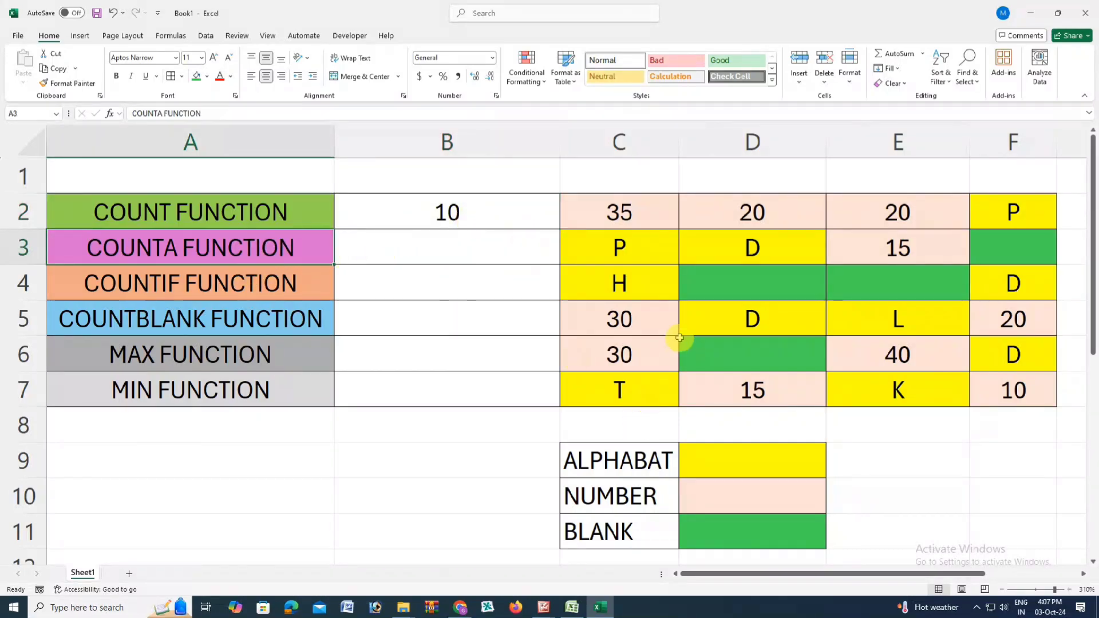
{"action": "left_click", "coordinate": [627, 211]}
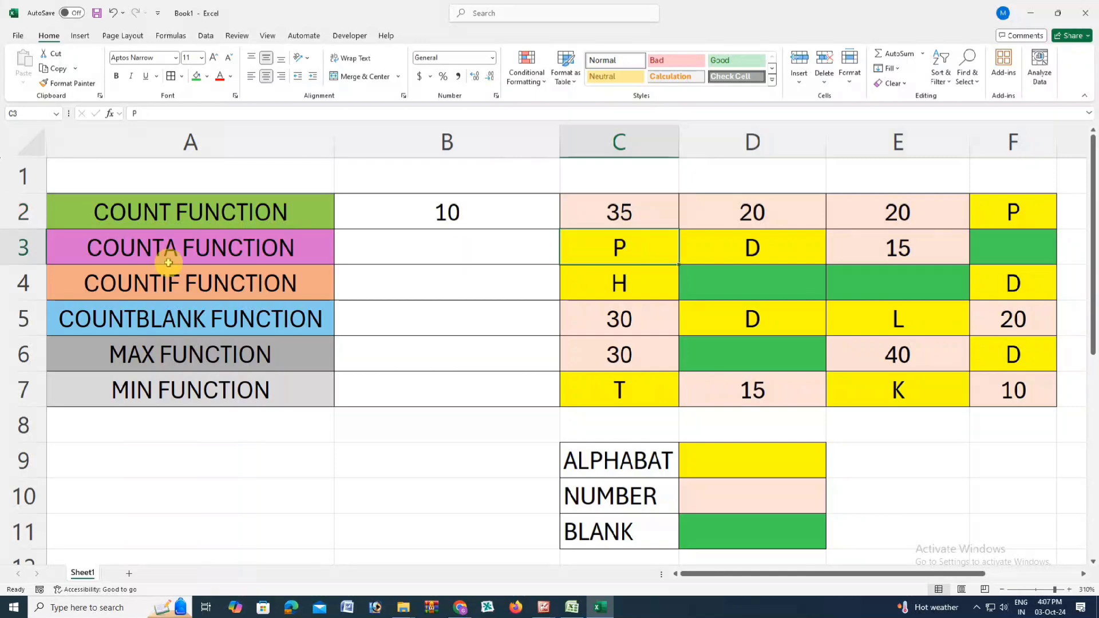
{"action": "left_click", "coordinate": [197, 247]}
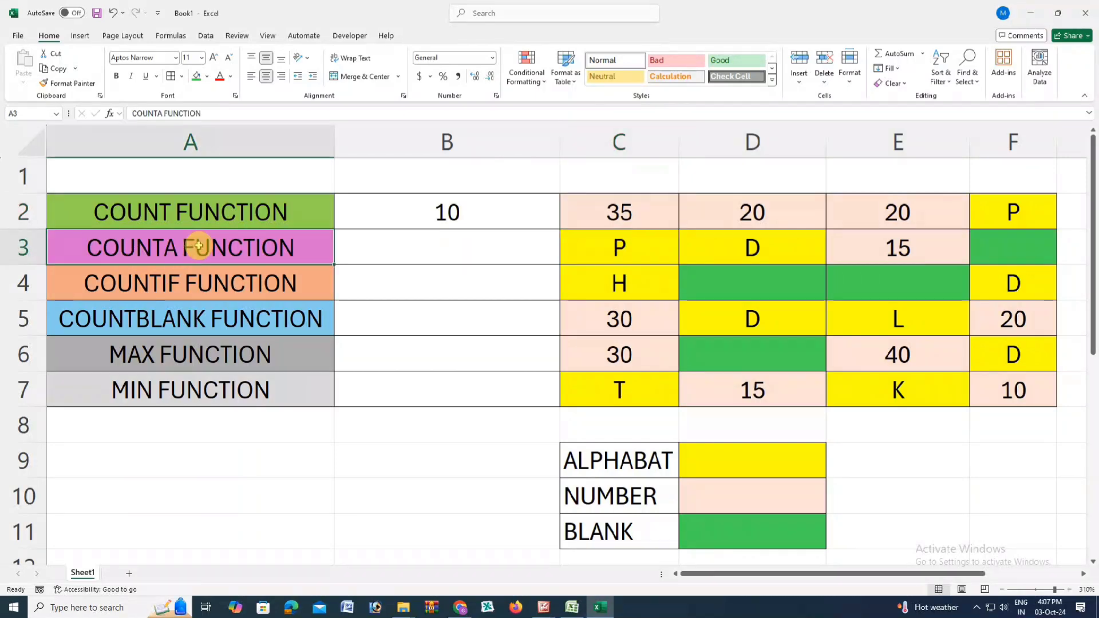
{"action": "left_click", "coordinate": [408, 245]}
{"action": "type", "text": "="}
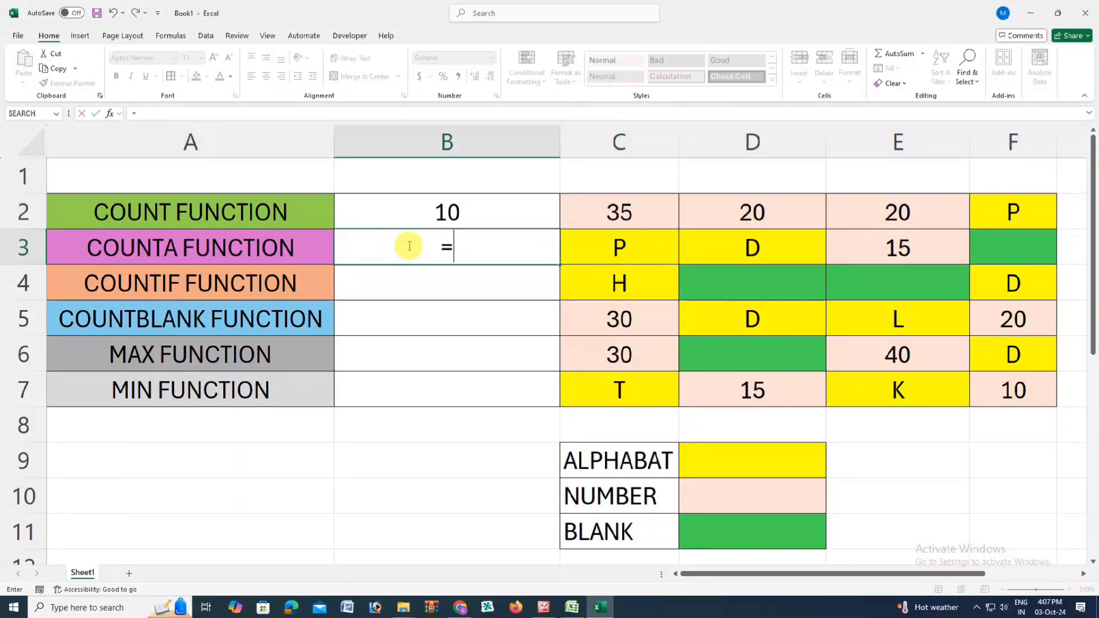
{"action": "type", "text": "COUN"}
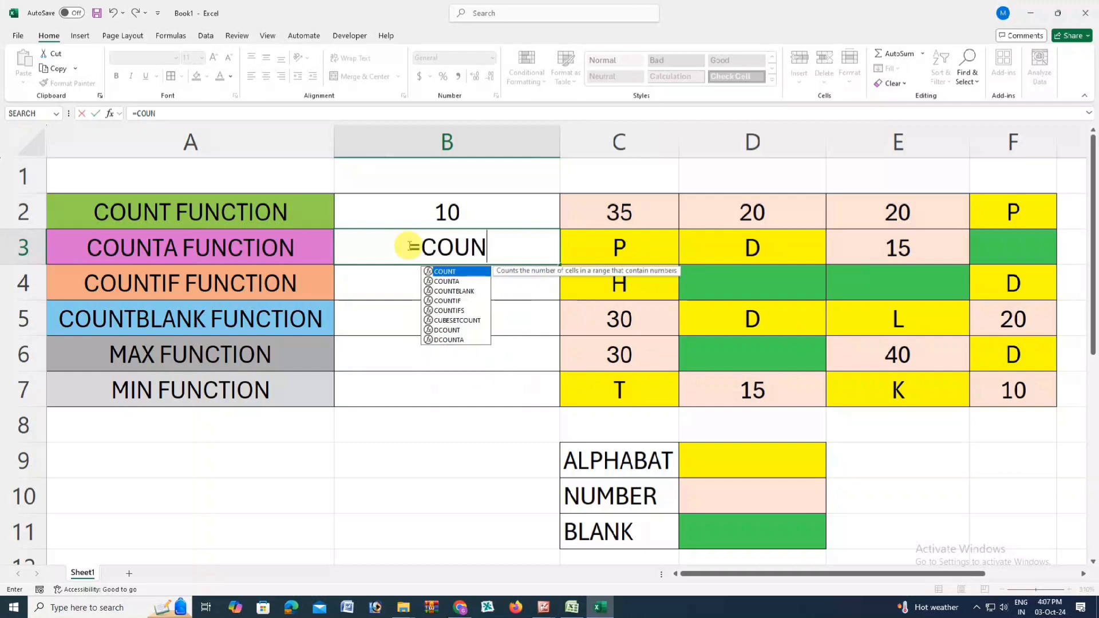
{"action": "type", "text": "TA"}
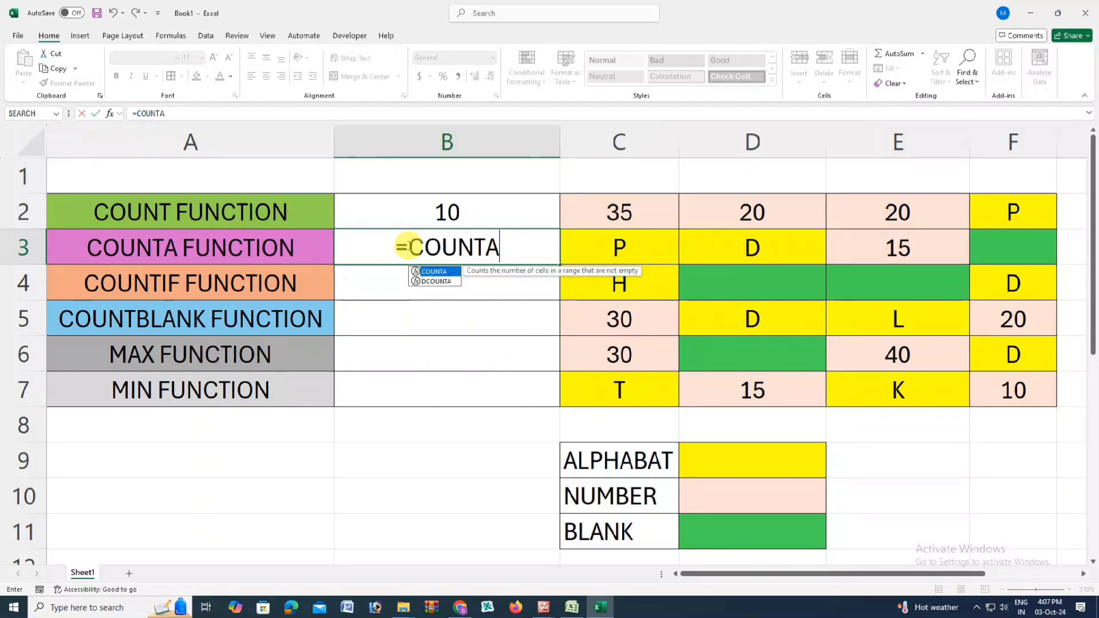
{"action": "type", "text": "("}
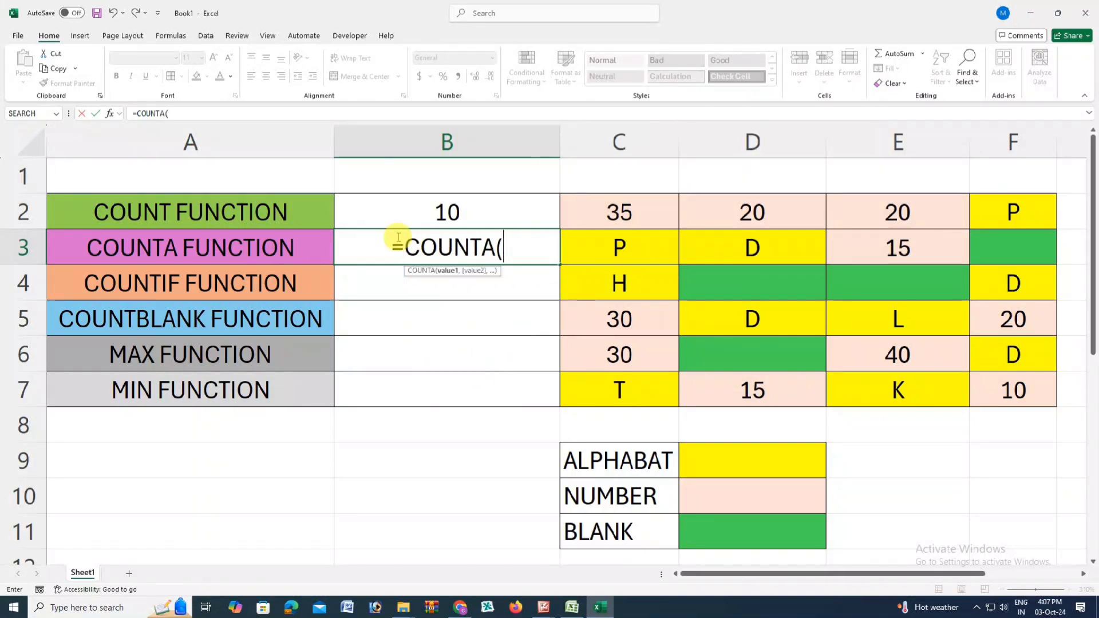
{"action": "left_click_drag", "start_coordinate": [607, 219], "coordinate": [1000, 378]}
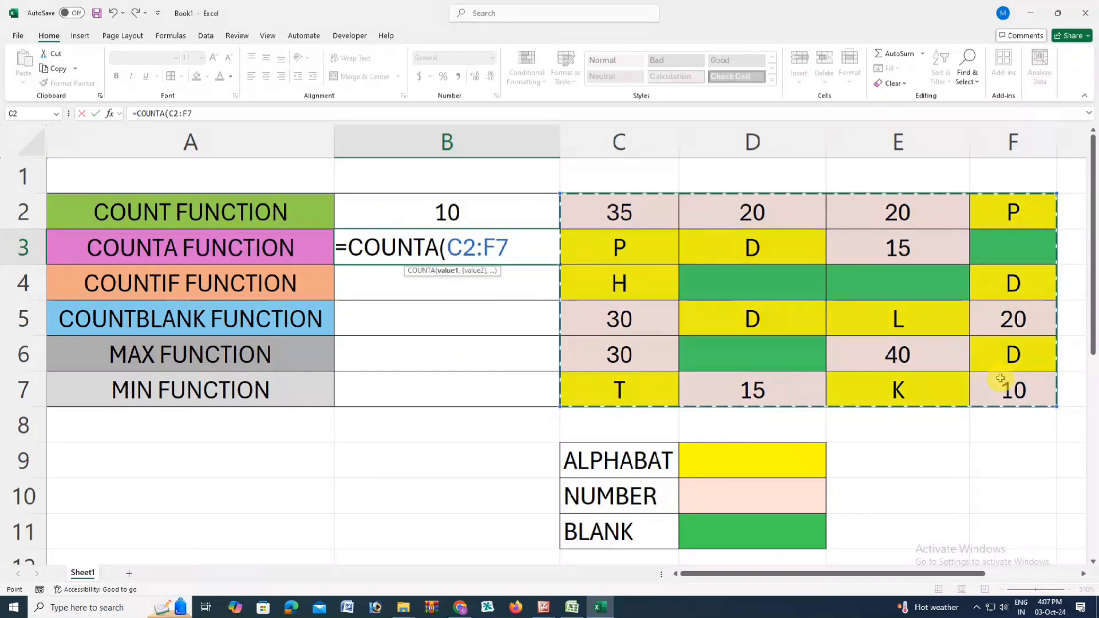
{"action": "type", "text": ")"}
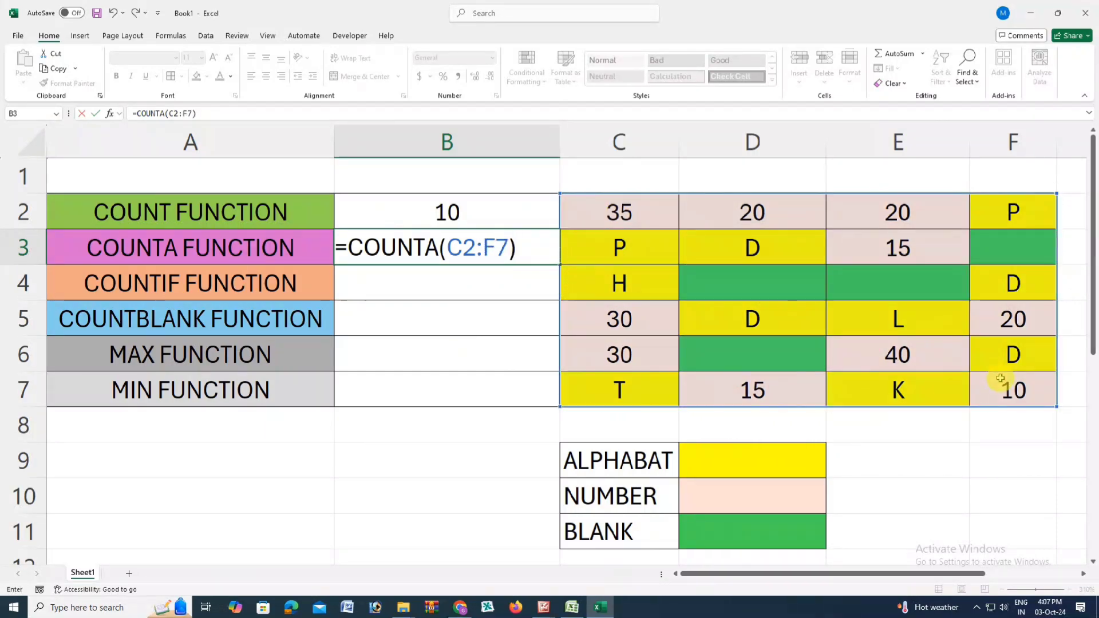
{"action": "key", "text": "Return"}
Step: Compare the COUNTA result in B3 with B2 and go through the yellow letter cells in C2:F7
{"action": "left_click", "coordinate": [483, 249]}
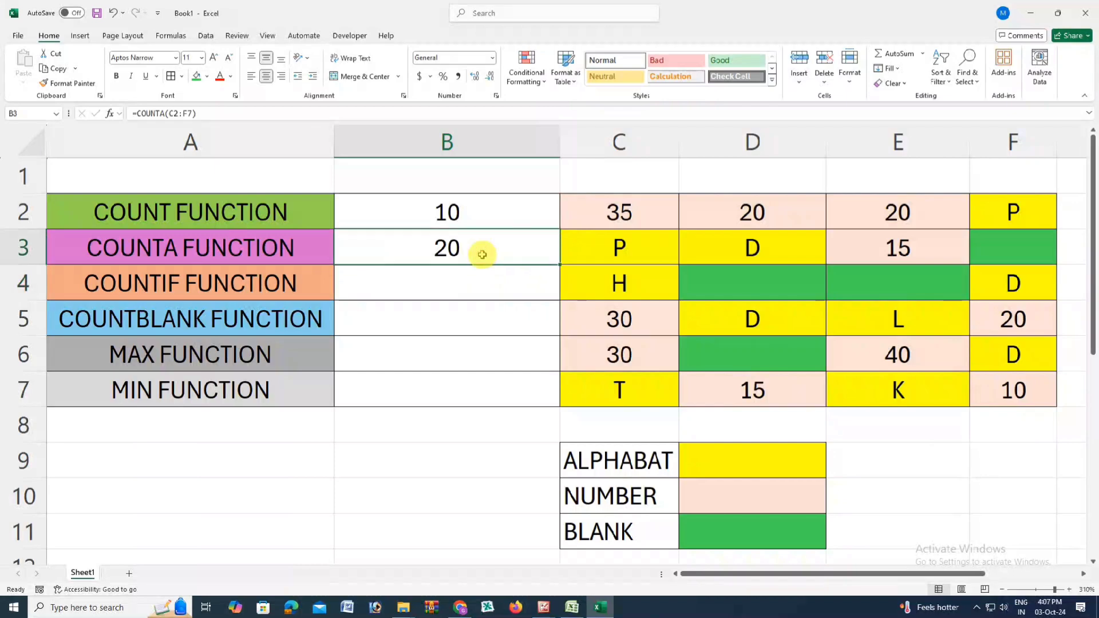
{"action": "left_click", "coordinate": [489, 220]}
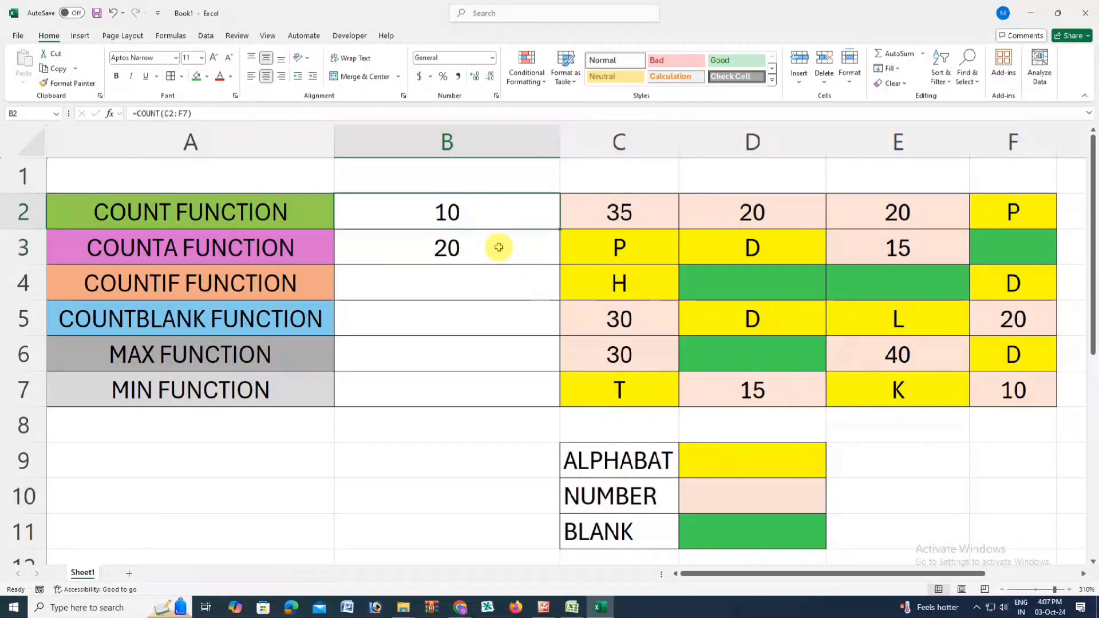
{"action": "left_click", "coordinate": [499, 248]}
{"action": "left_click", "coordinate": [628, 383]}
{"action": "left_click", "coordinate": [867, 389]}
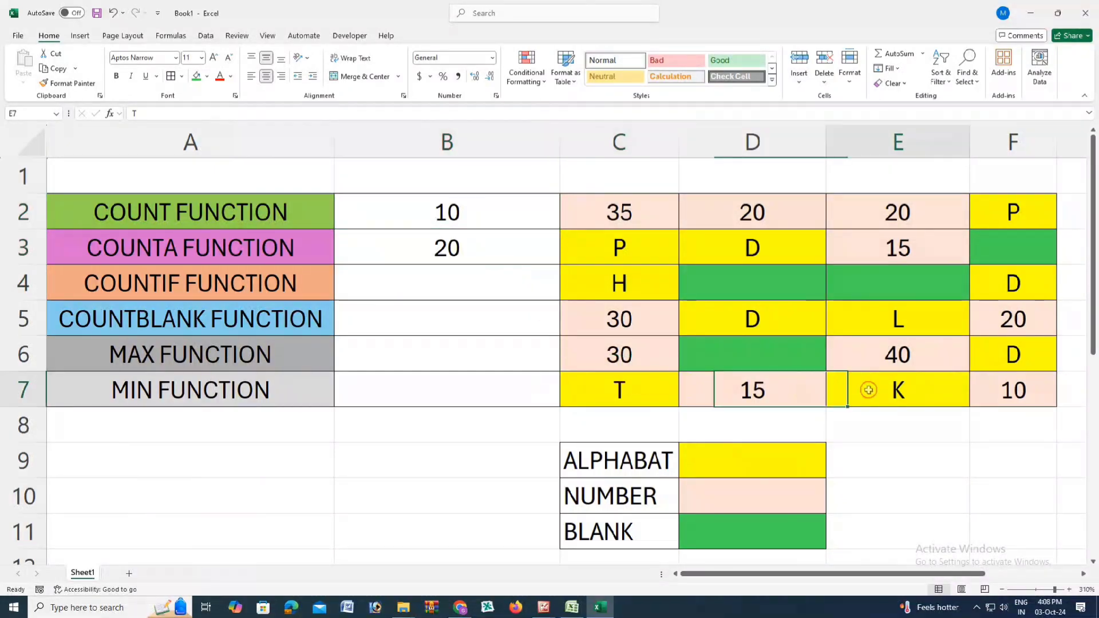
{"action": "left_click", "coordinate": [993, 360]}
{"action": "left_click", "coordinate": [924, 324]}
{"action": "left_click", "coordinate": [778, 319]}
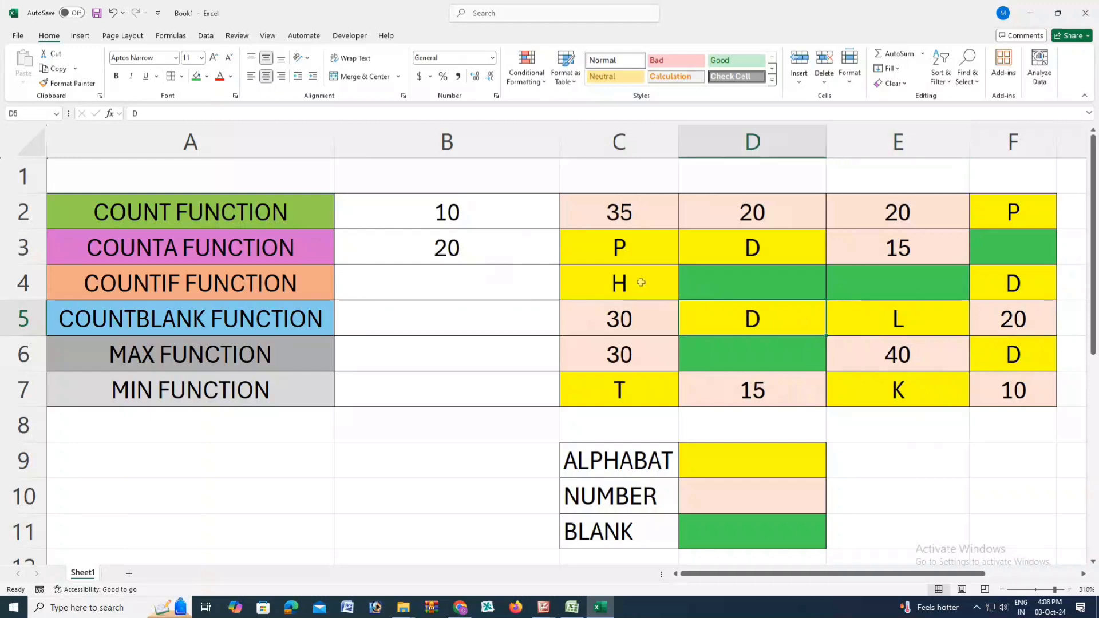
{"action": "left_click", "coordinate": [643, 282]}
{"action": "left_click", "coordinate": [974, 283]}
{"action": "left_click", "coordinate": [743, 248]}
{"action": "left_click", "coordinate": [605, 248]}
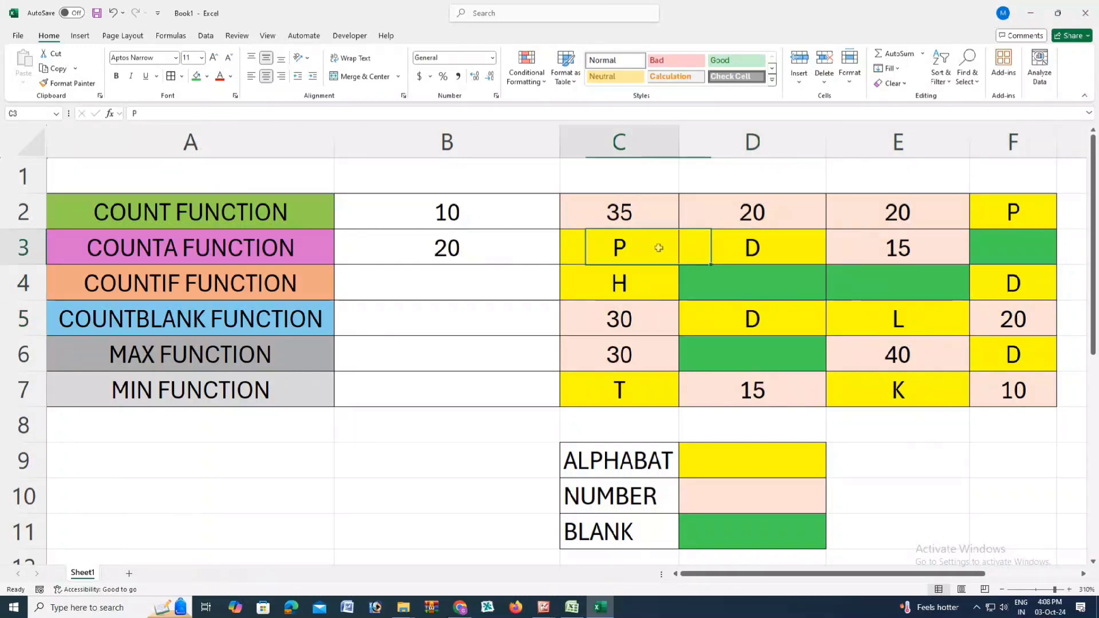
{"action": "left_click", "coordinate": [1001, 212]}
{"action": "left_click", "coordinate": [462, 252]}
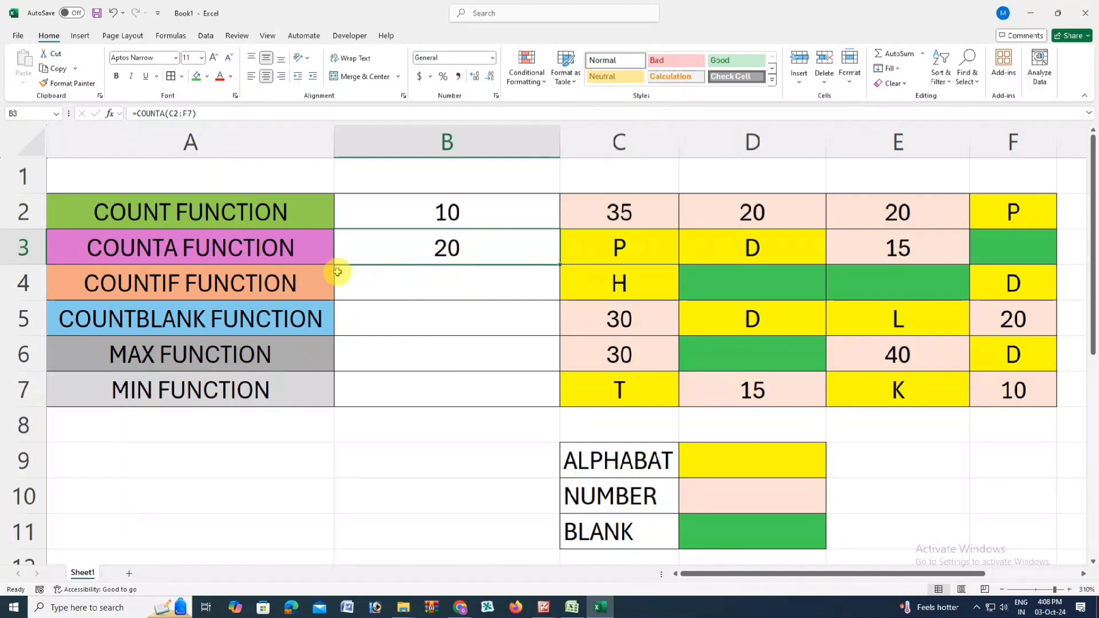
Step: Review the COUNT and COUNTA labels with their results in B2:B3, the COUNTIF row and the data range C2:F7
{"action": "left_click", "coordinate": [227, 218]}
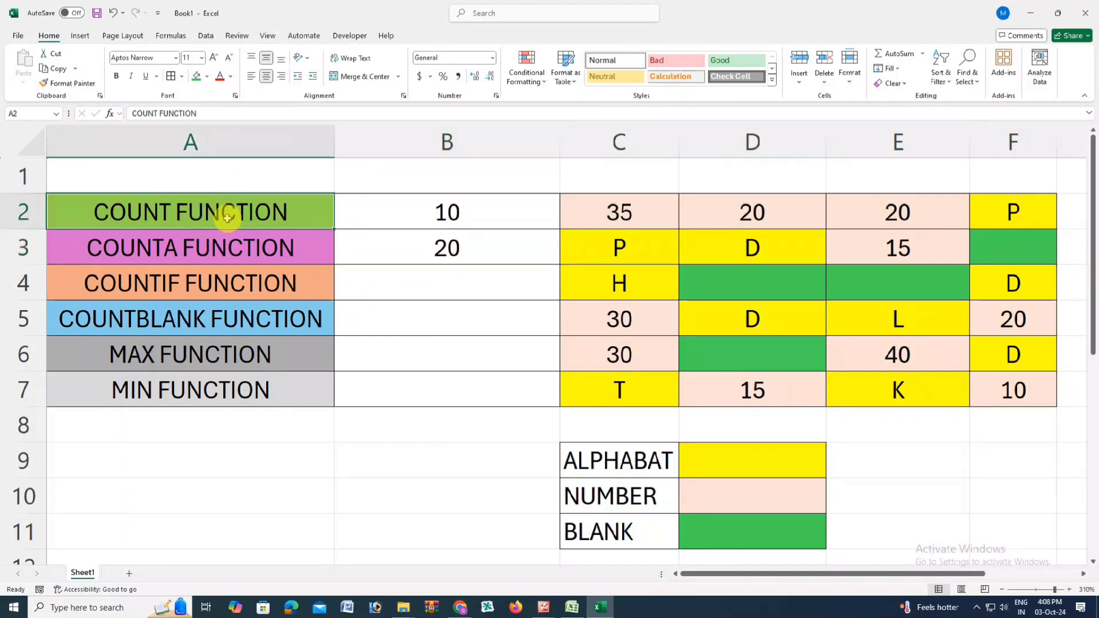
{"action": "left_click", "coordinate": [385, 213]}
{"action": "left_click", "coordinate": [268, 253]}
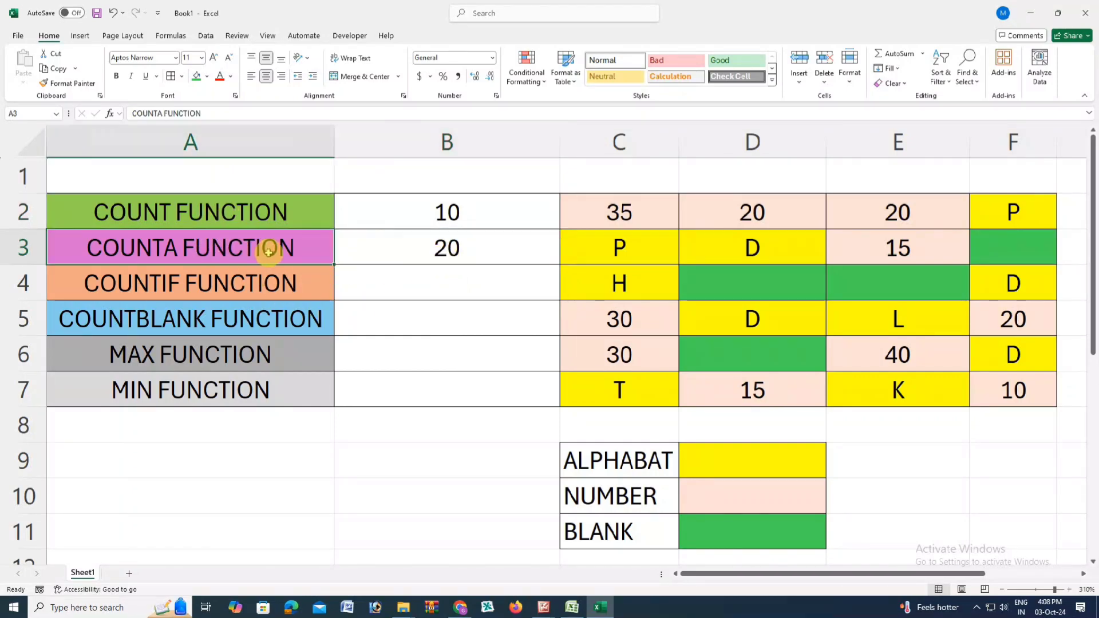
{"action": "left_click", "coordinate": [430, 250]}
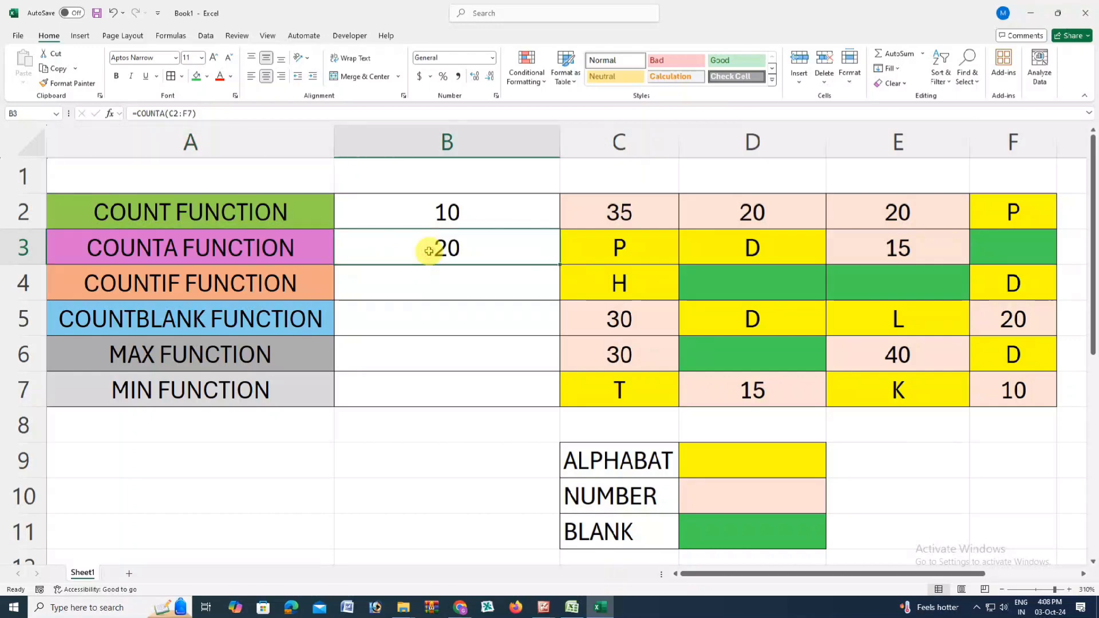
{"action": "left_click", "coordinate": [246, 287]}
{"action": "left_click", "coordinate": [394, 288]}
{"action": "left_click", "coordinate": [287, 281]}
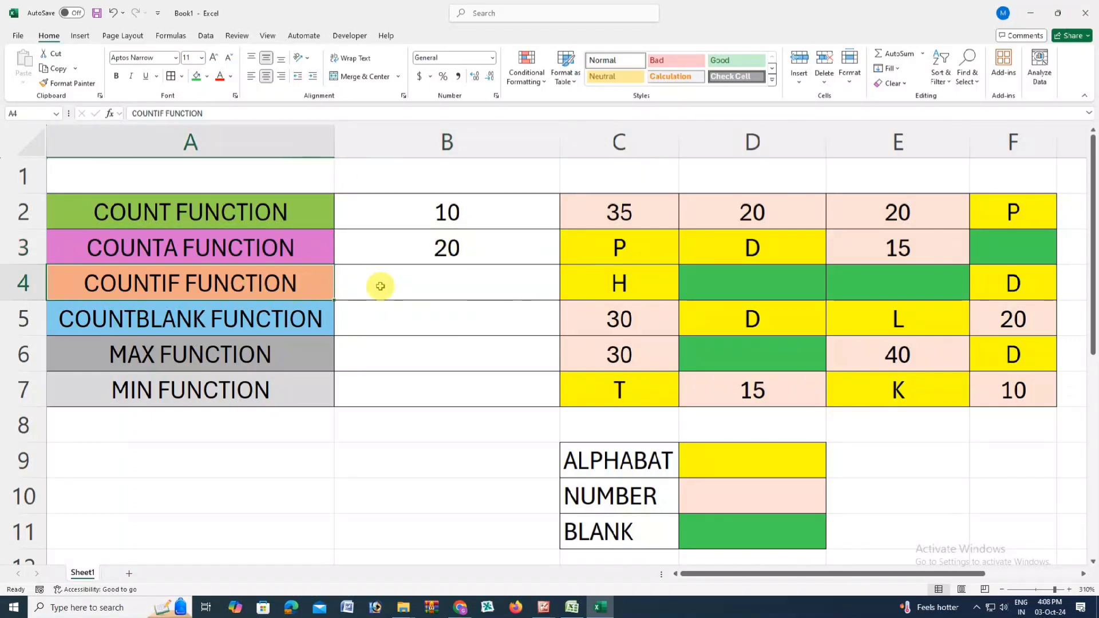
{"action": "left_click", "coordinate": [381, 284]}
{"action": "mouse_move", "coordinate": [611, 213]}
{"action": "left_mouse_down"}
{"action": "mouse_move", "coordinate": [810, 319]}
{"action": "mouse_move", "coordinate": [1016, 387]}
{"action": "left_mouse_up"}
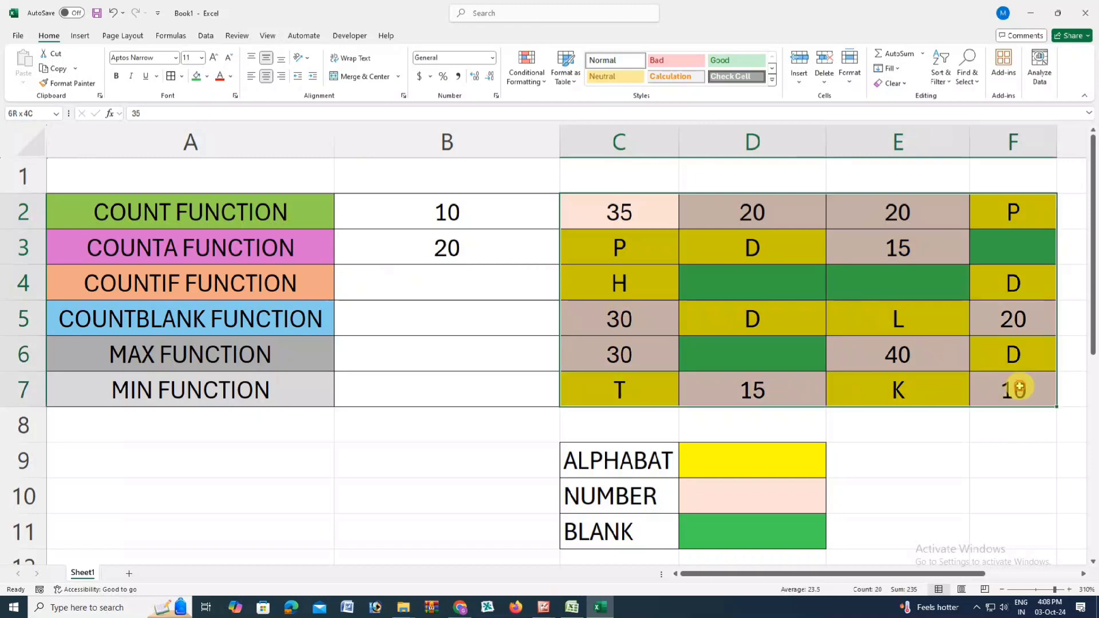
Step: Enter the formula =COUNTIF(C2:F7,"20") in B4 and check it against the cells containing 20
{"action": "left_click", "coordinate": [486, 291]}
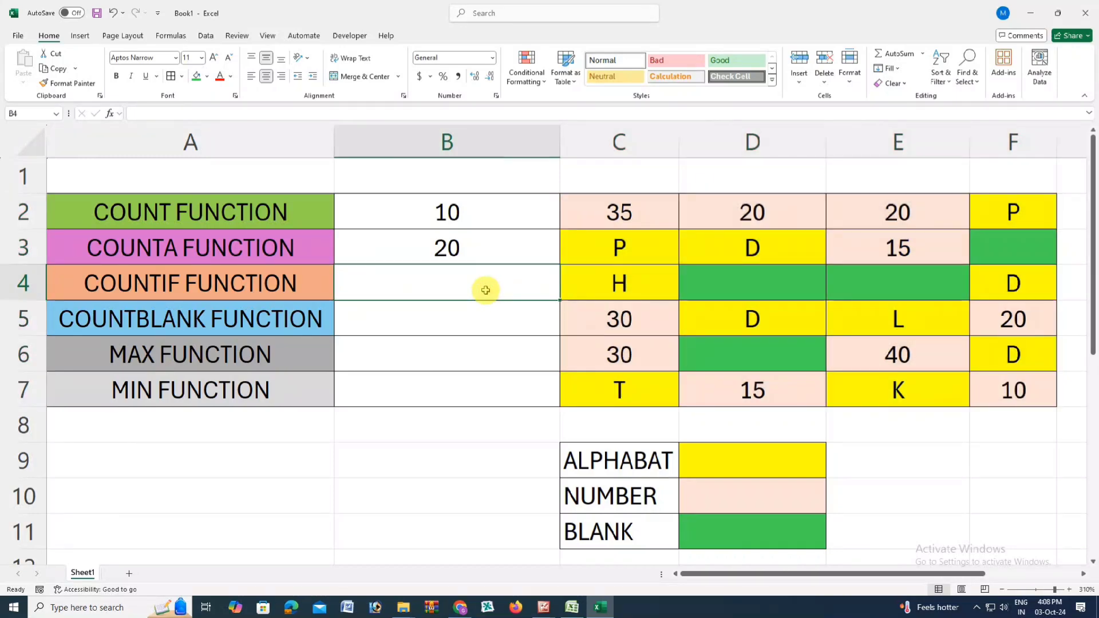
{"action": "type", "text": "=COU"}
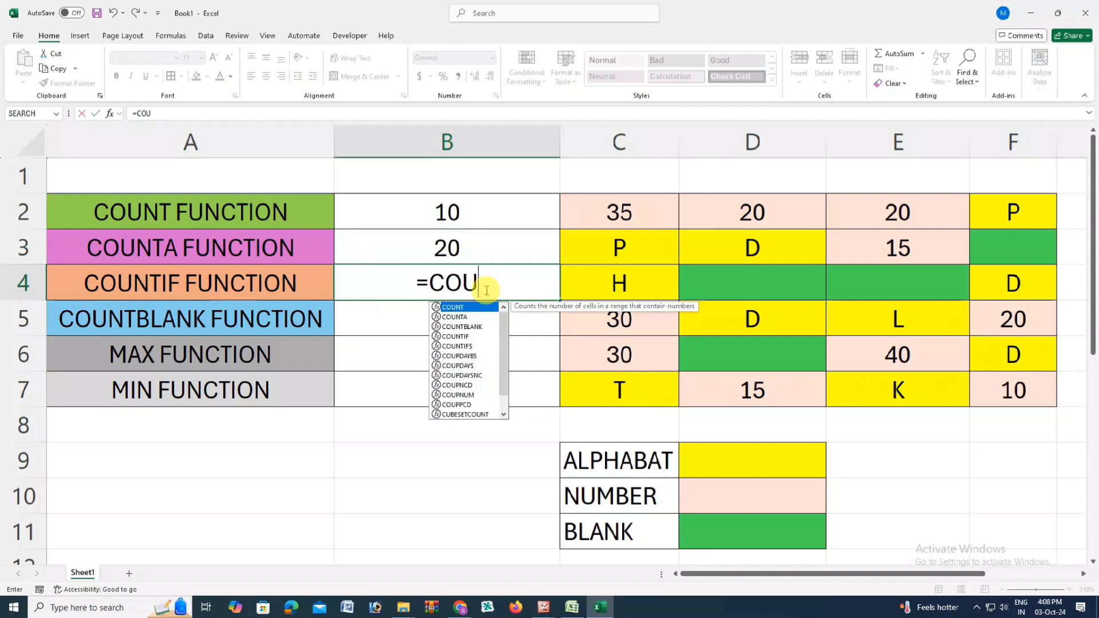
{"action": "type", "text": "NTIF"}
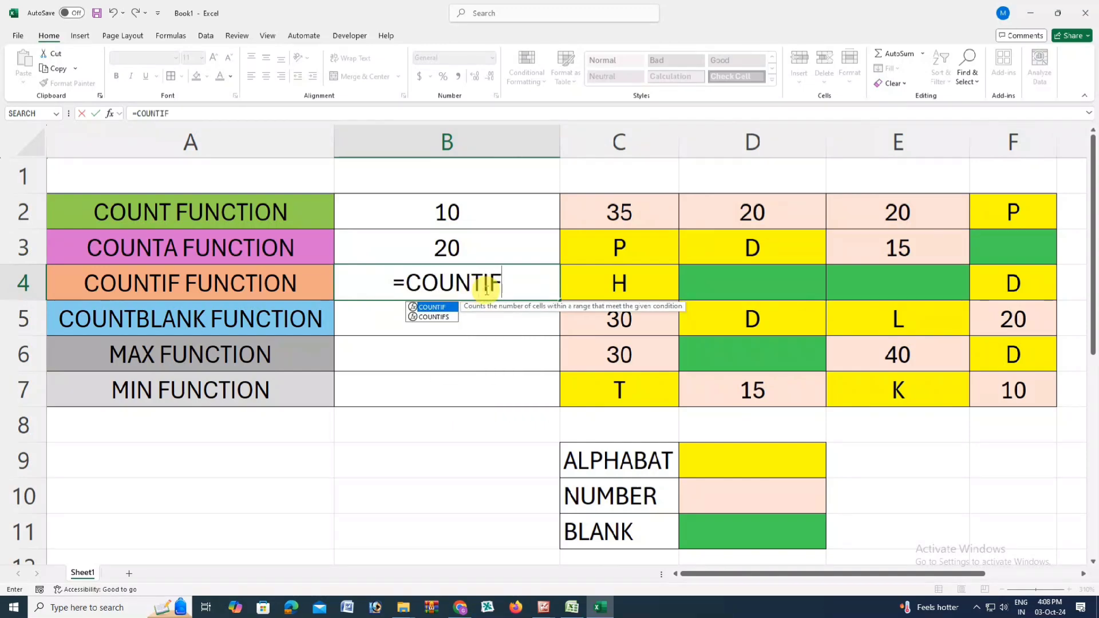
{"action": "type", "text": "("}
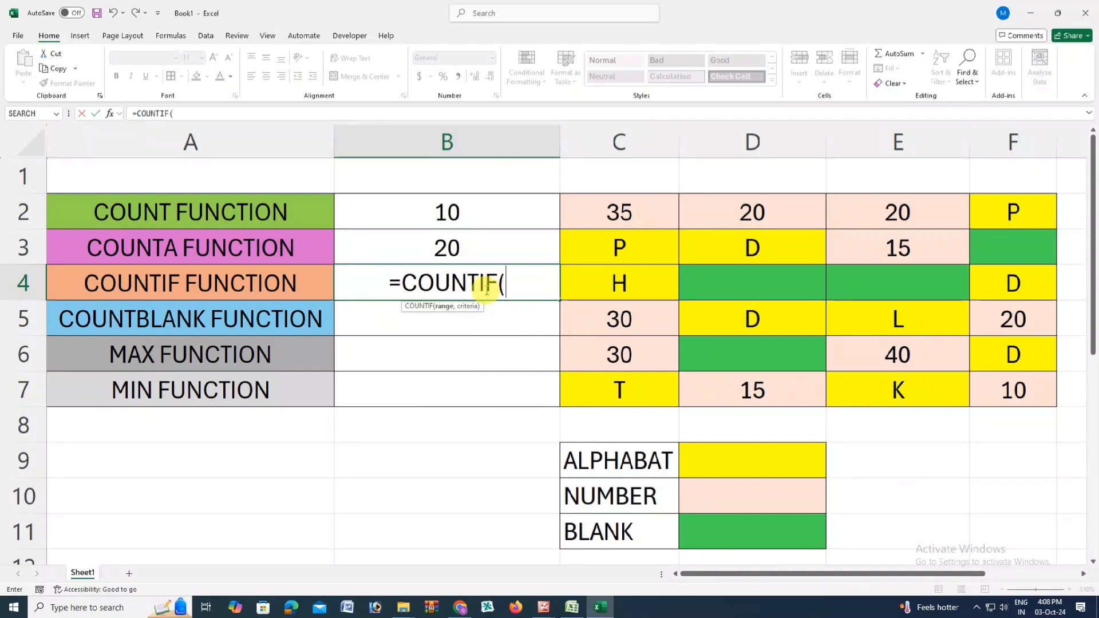
{"action": "left_click_drag", "start_coordinate": [616, 213], "coordinate": [982, 390]}
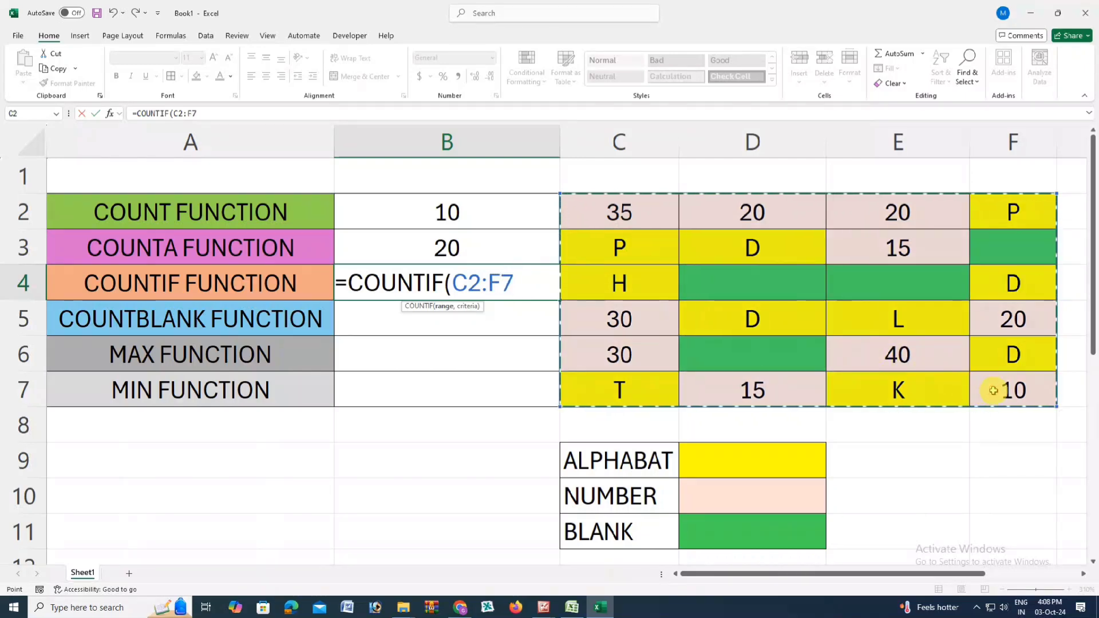
{"action": "type", "text": ",\"2"}
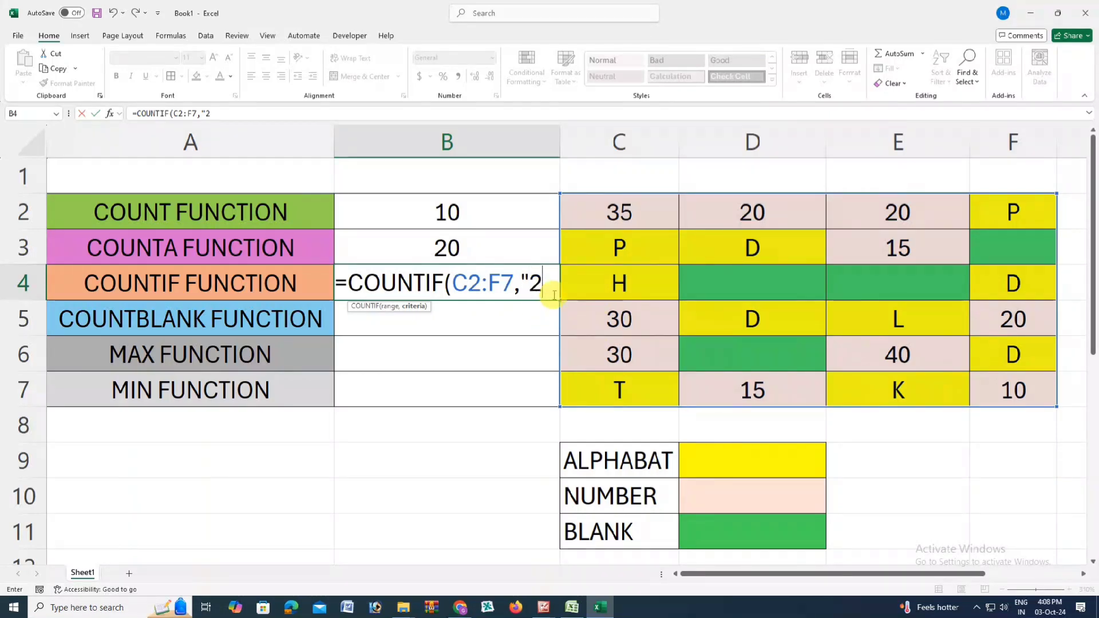
{"action": "type", "text": "0"}
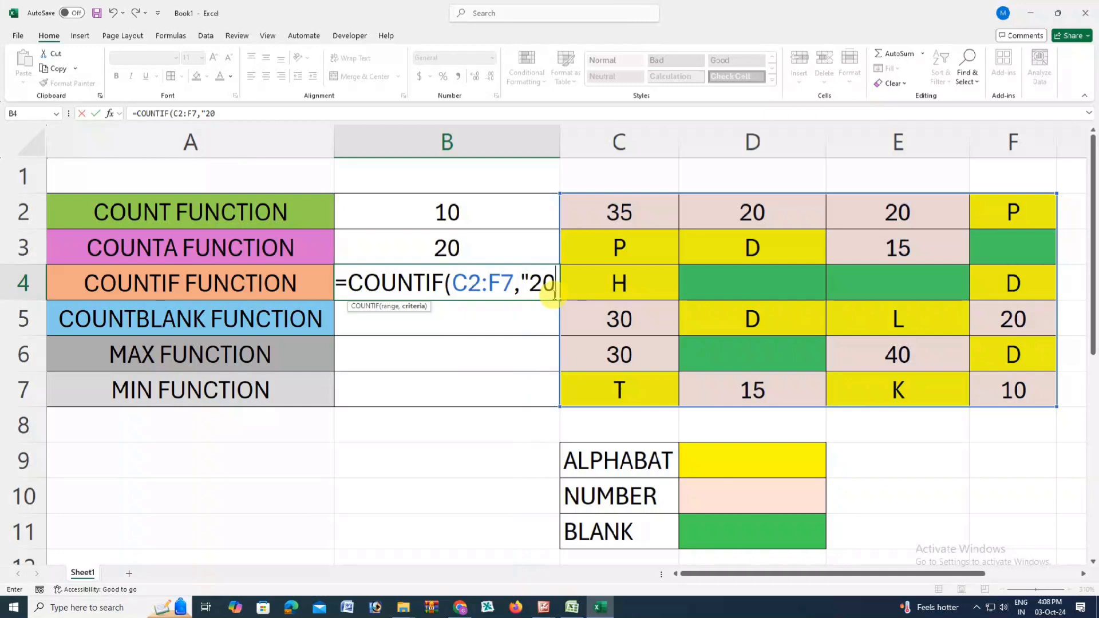
{"action": "type", "text": "\""}
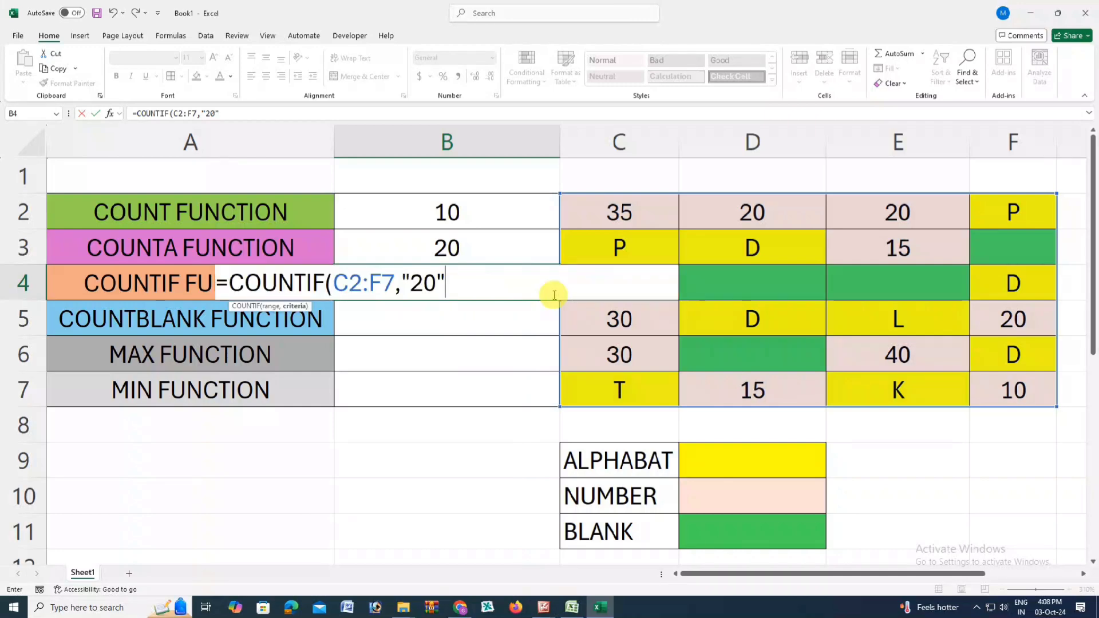
{"action": "type", "text": ")"}
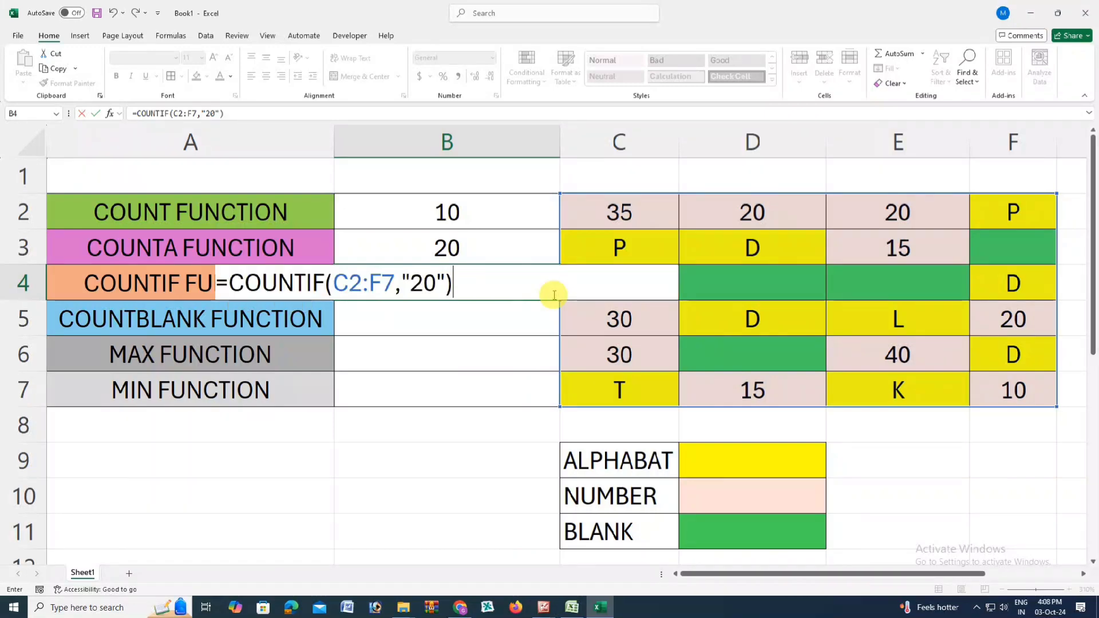
{"action": "key", "text": "Return"}
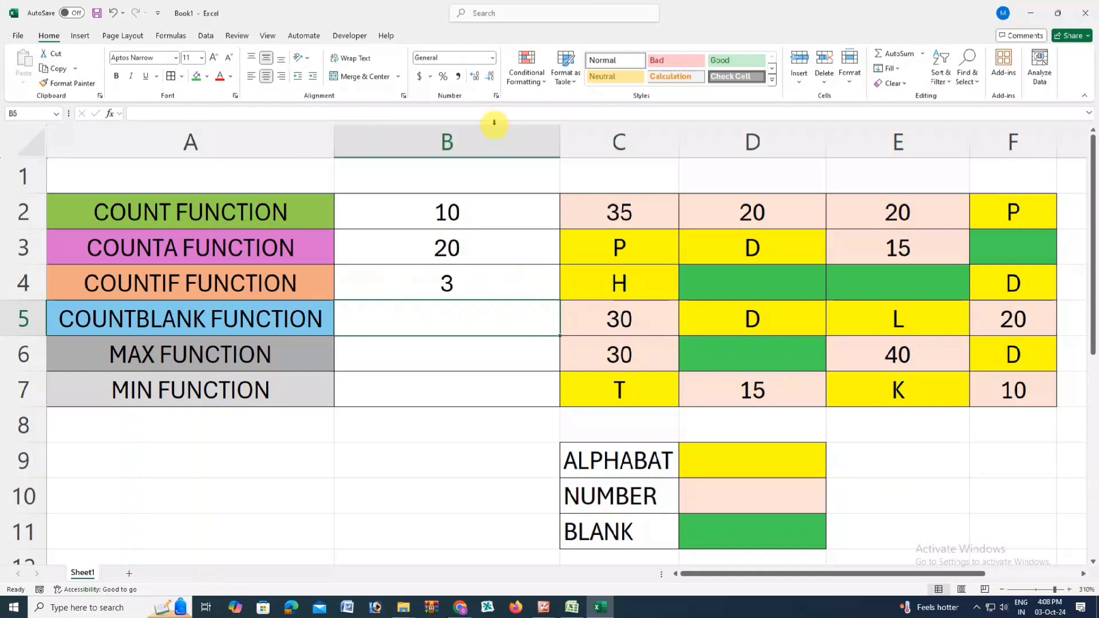
{"action": "left_click", "coordinate": [474, 280]}
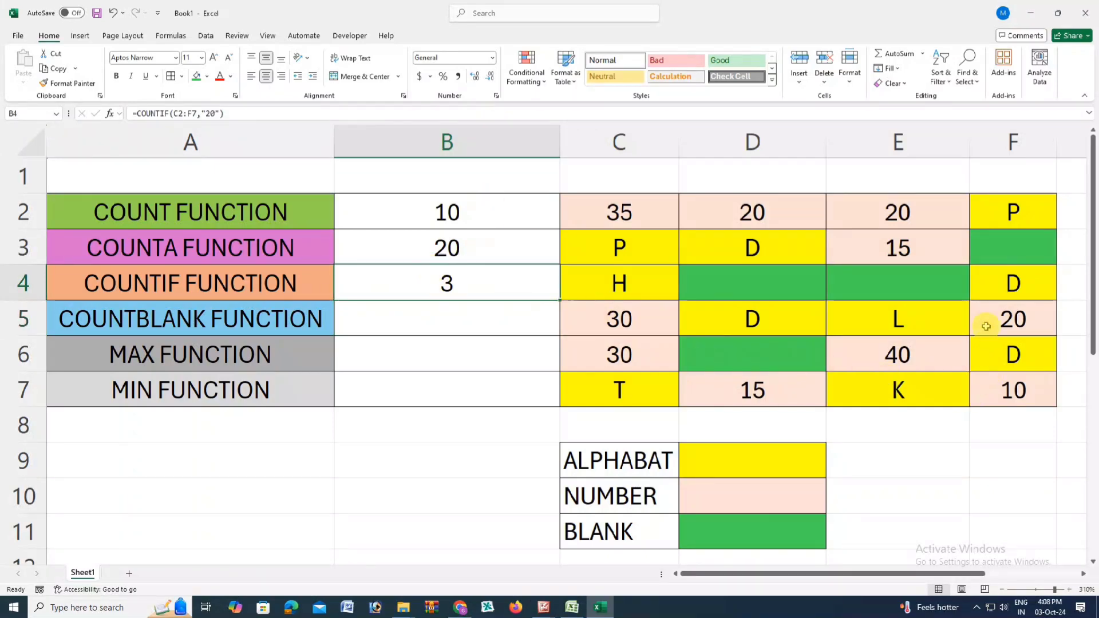
{"action": "left_click", "coordinate": [897, 216]}
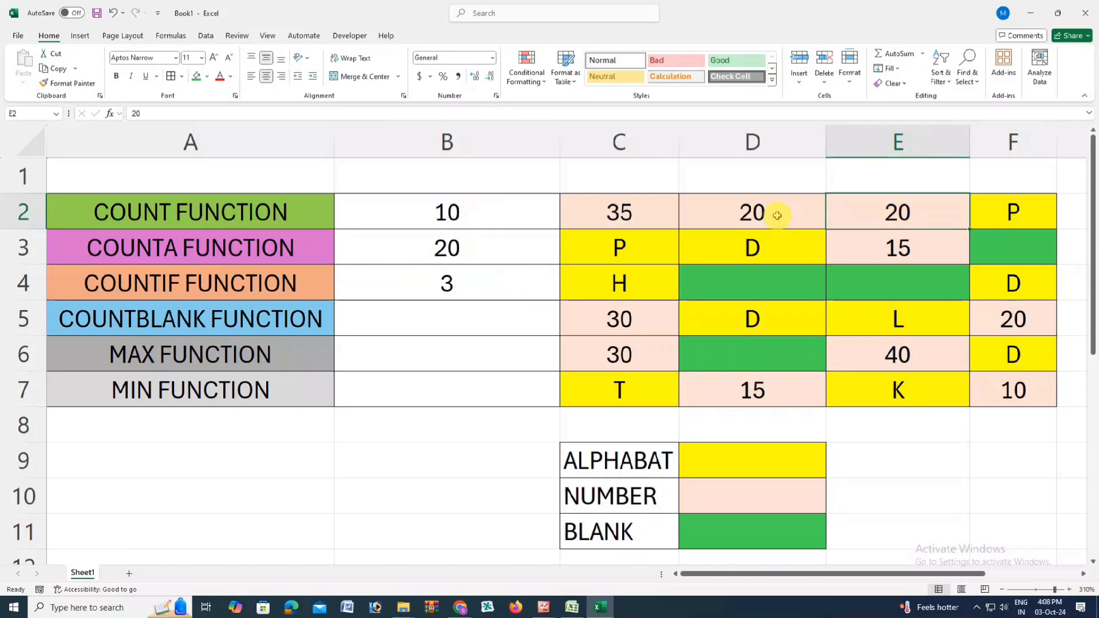
Step: Change the criterion of the COUNTIF formula in B4 to "D"
{"action": "left_click", "coordinate": [468, 287]}
{"action": "double_click", "coordinate": [465, 283]}
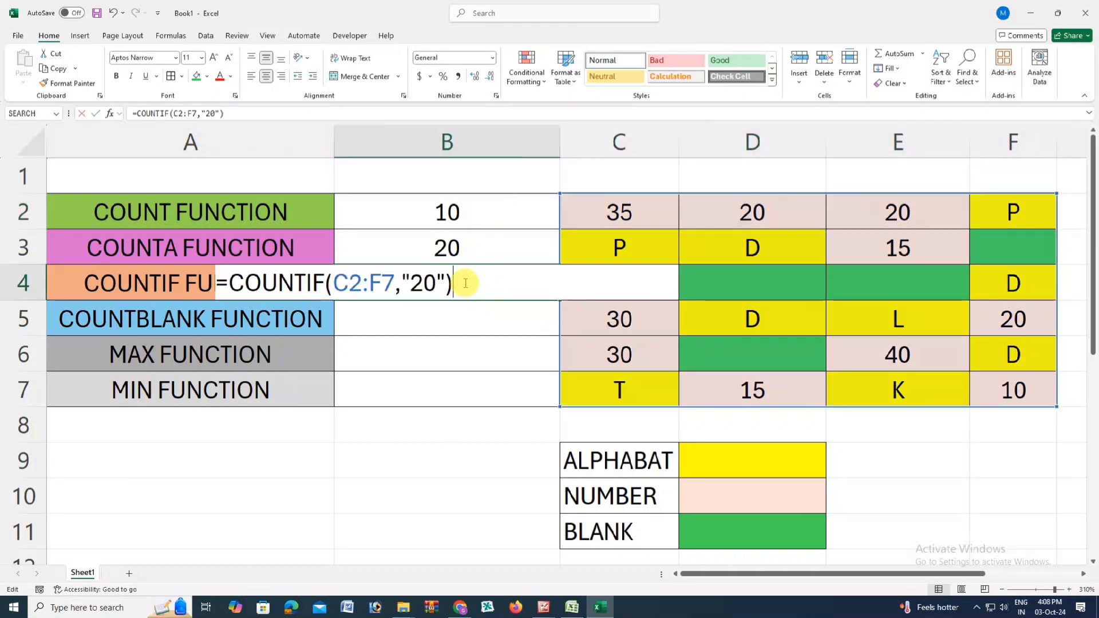
{"action": "left_click", "coordinate": [430, 282]}
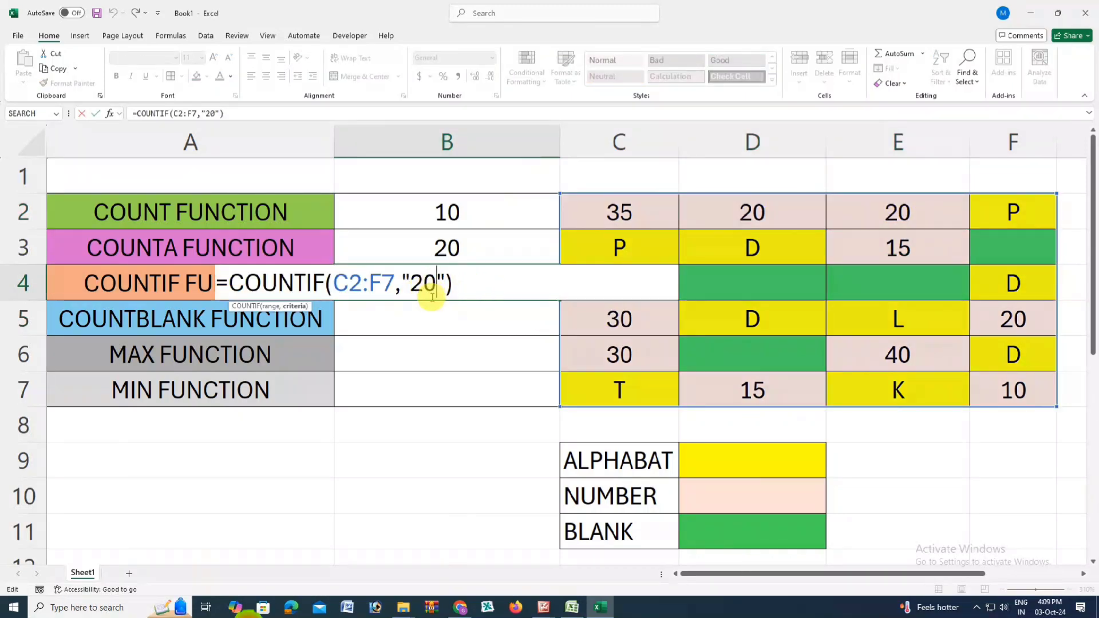
{"action": "key", "text": "BackSpace"}
{"action": "key", "text": "BackSpace"}
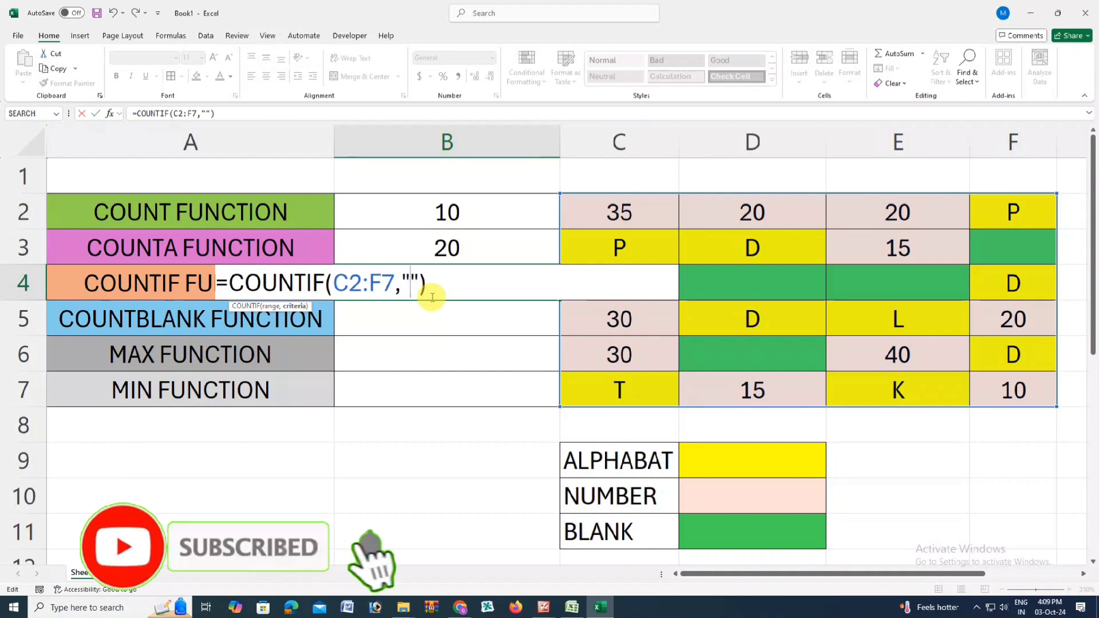
{"action": "type", "text": "D"}
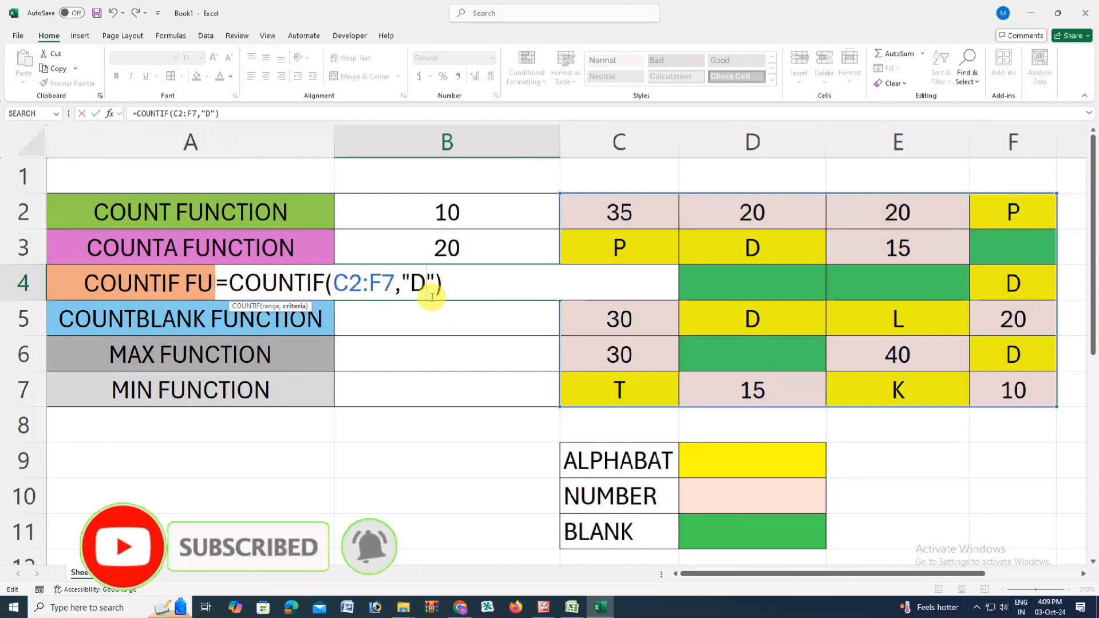
{"action": "key", "text": "Return"}
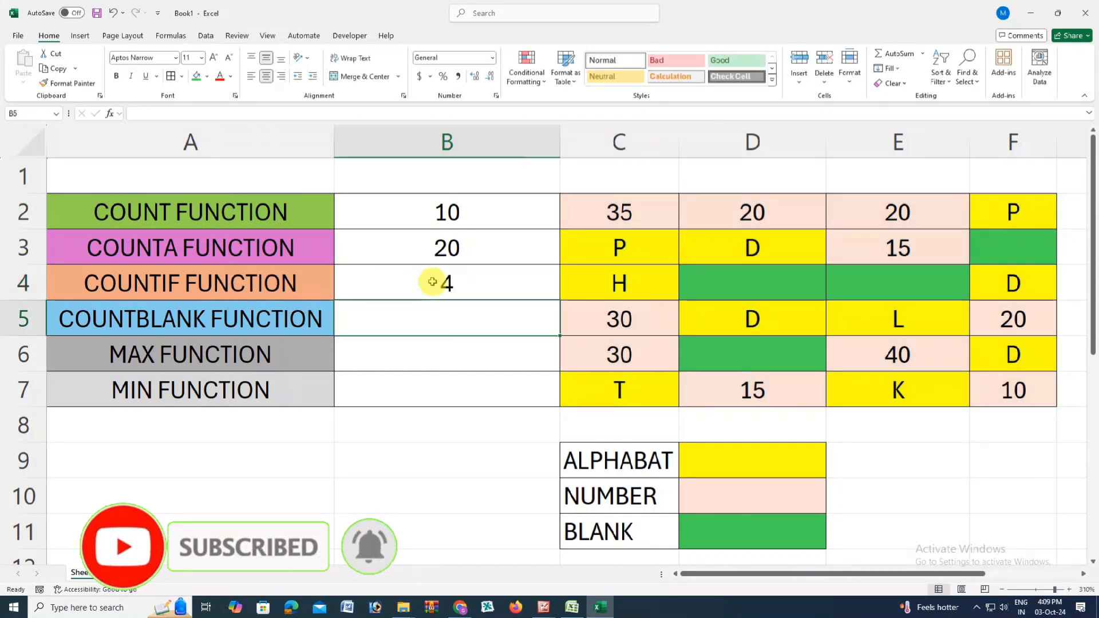
Step: Check the COUNTIF result in B4 by going through the cells containing D in C2:F7
{"action": "left_click", "coordinate": [431, 282]}
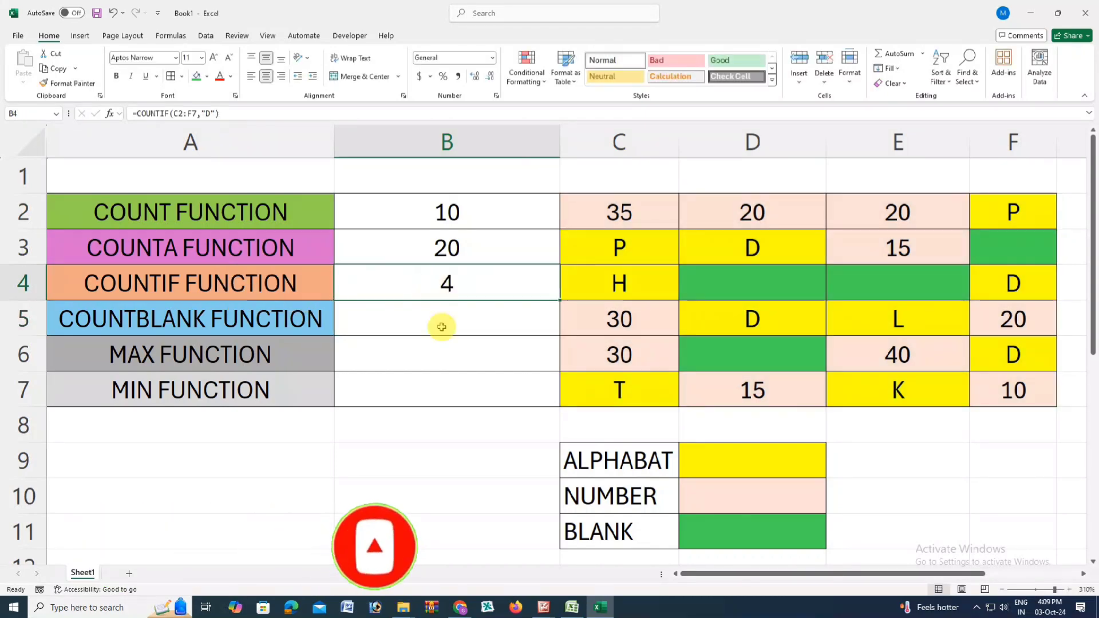
{"action": "left_click", "coordinate": [730, 318]}
{"action": "left_click", "coordinate": [1013, 355]}
{"action": "left_click", "coordinate": [1012, 283]}
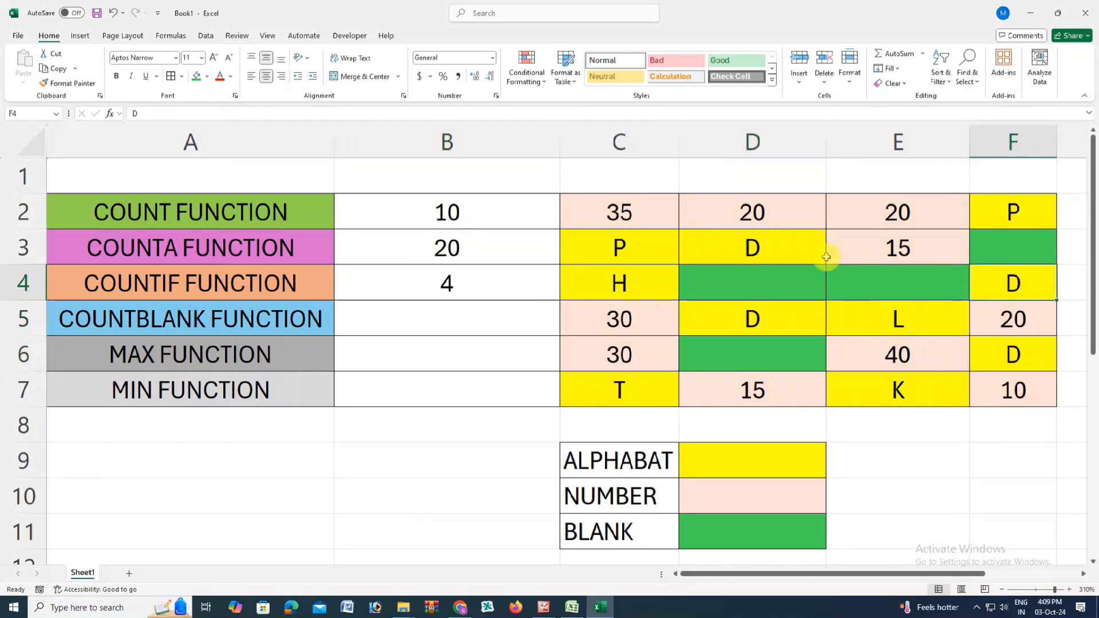
{"action": "left_click", "coordinate": [772, 246]}
Step: Set the criterion of the COUNTIF formula in B4 back to "20"
{"action": "left_click", "coordinate": [459, 281]}
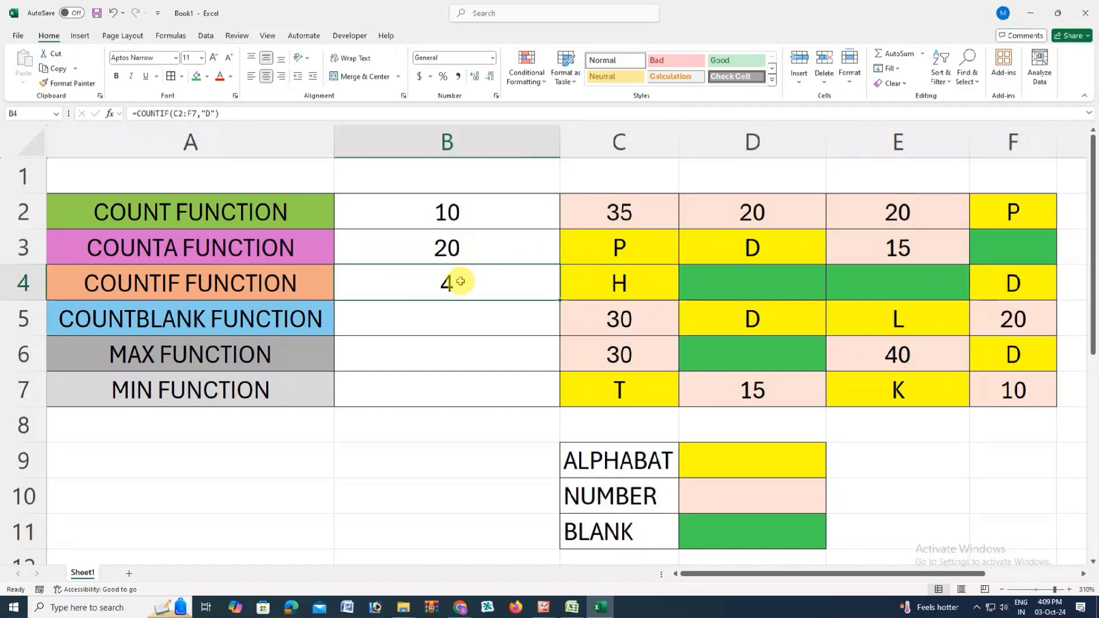
{"action": "double_click", "coordinate": [460, 281]}
{"action": "left_click", "coordinate": [428, 283]}
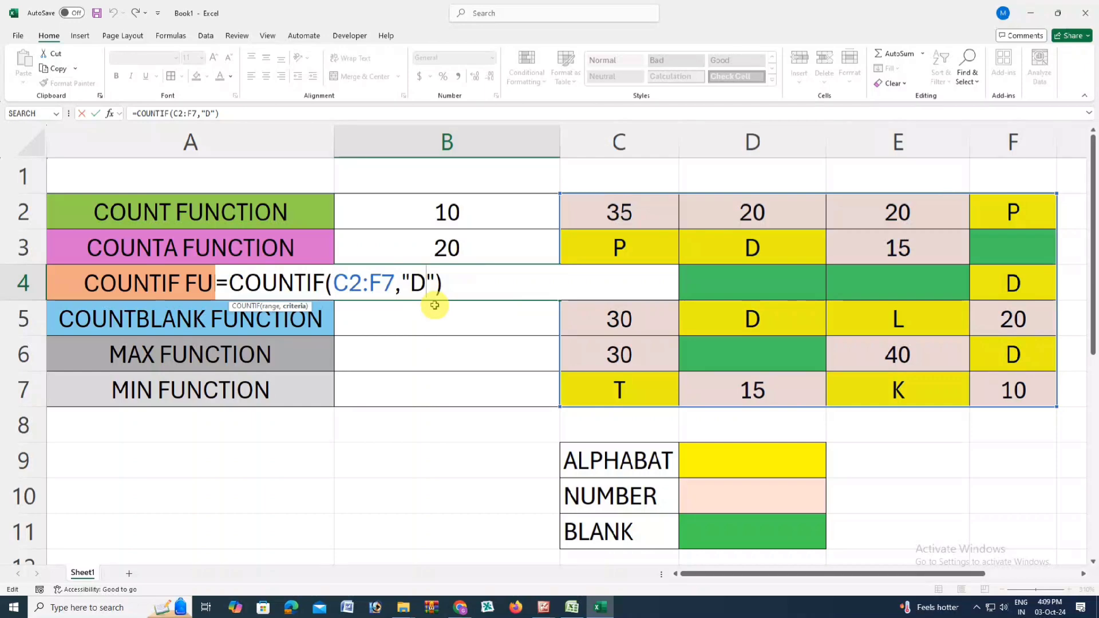
{"action": "type", "text": "20"}
{"action": "key", "text": "Return"}
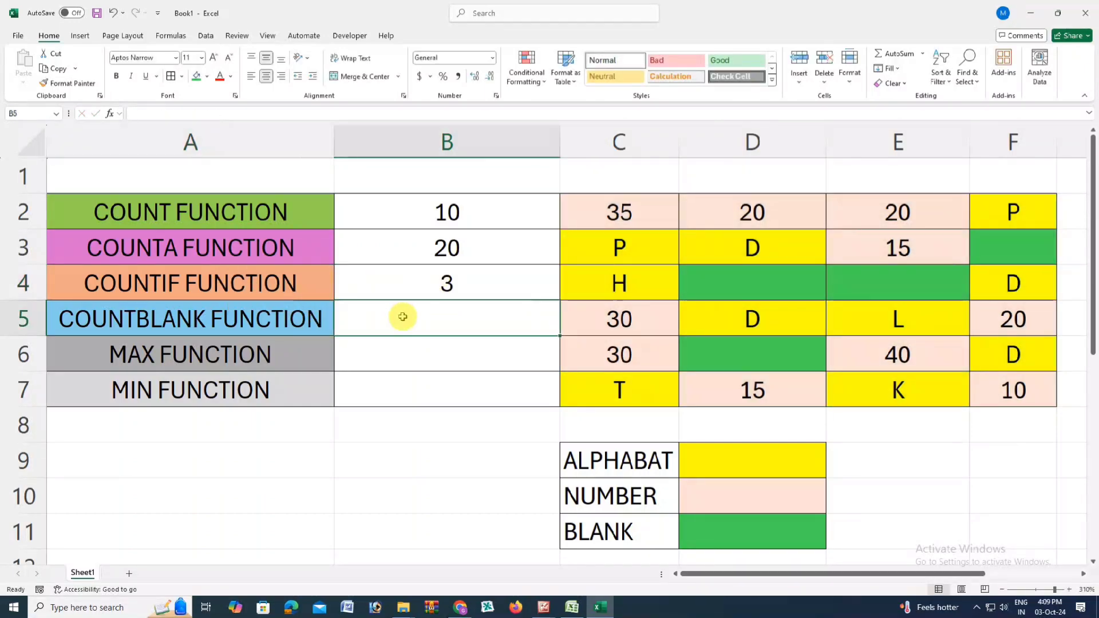
Step: Enter the formula =COUNTBLANK(C2:F7) in B5 beside the COUNTBLANK FUNCTION label
{"action": "left_click", "coordinate": [620, 210]}
{"action": "left_click_drag", "start_coordinate": [620, 210], "coordinate": [996, 385]}
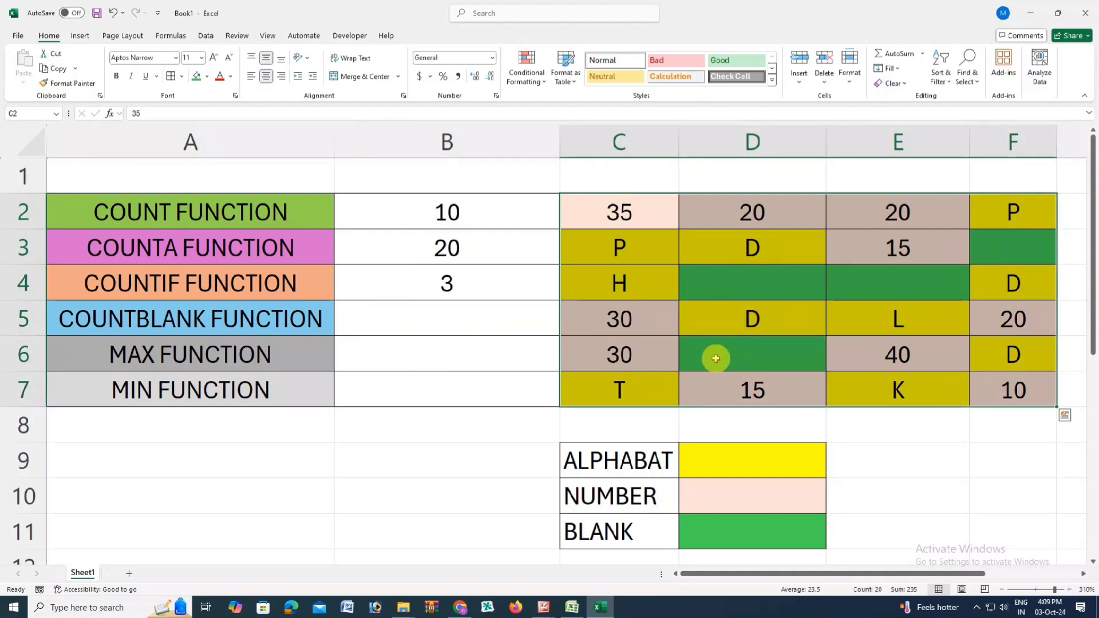
{"action": "left_click", "coordinate": [452, 317]}
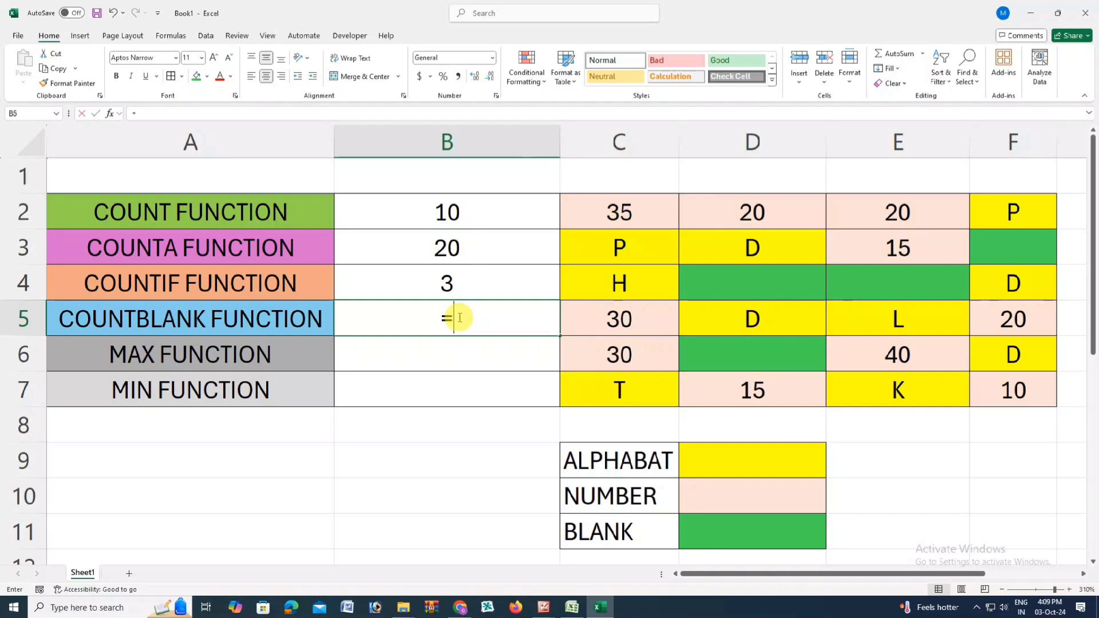
{"action": "type", "text": "=COUN"}
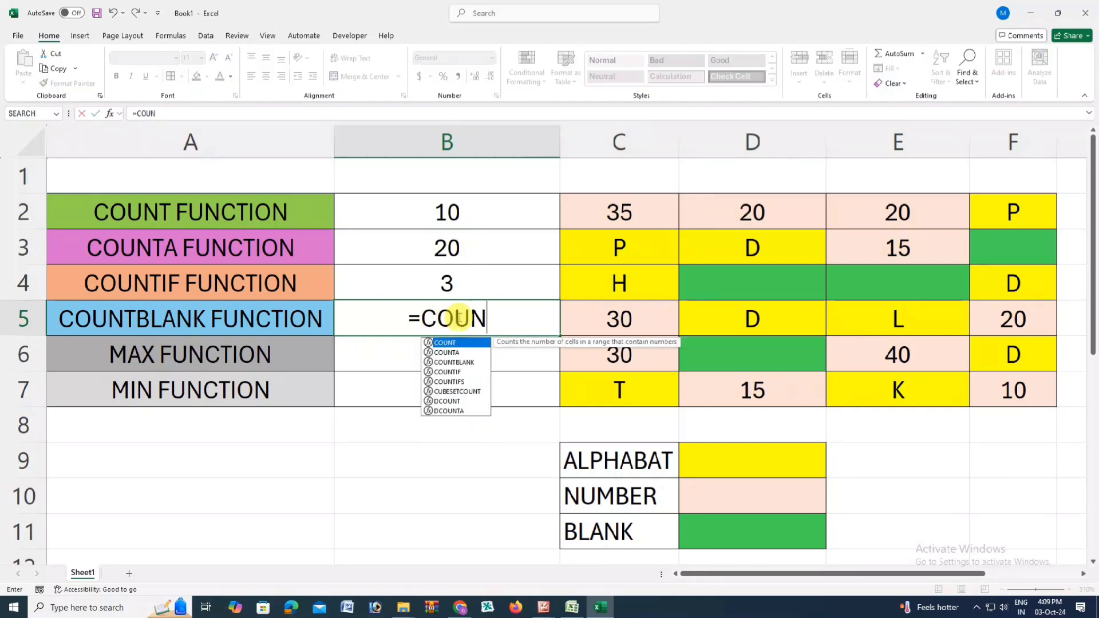
{"action": "type", "text": "TBLA"}
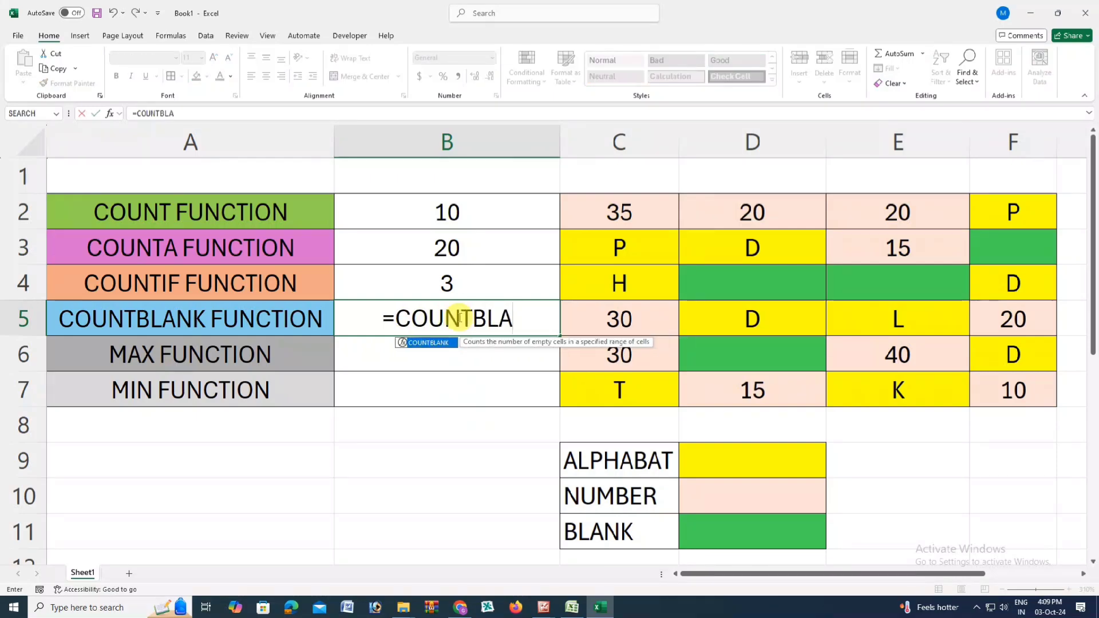
{"action": "type", "text": "NK("}
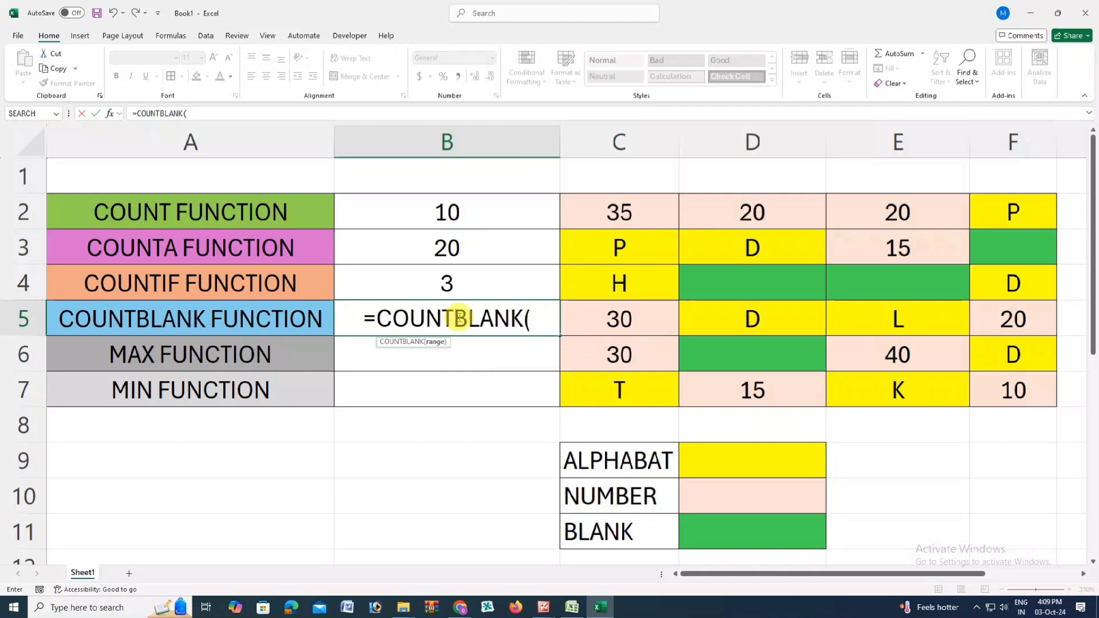
{"action": "left_click_drag", "start_coordinate": [612, 213], "coordinate": [1022, 390]}
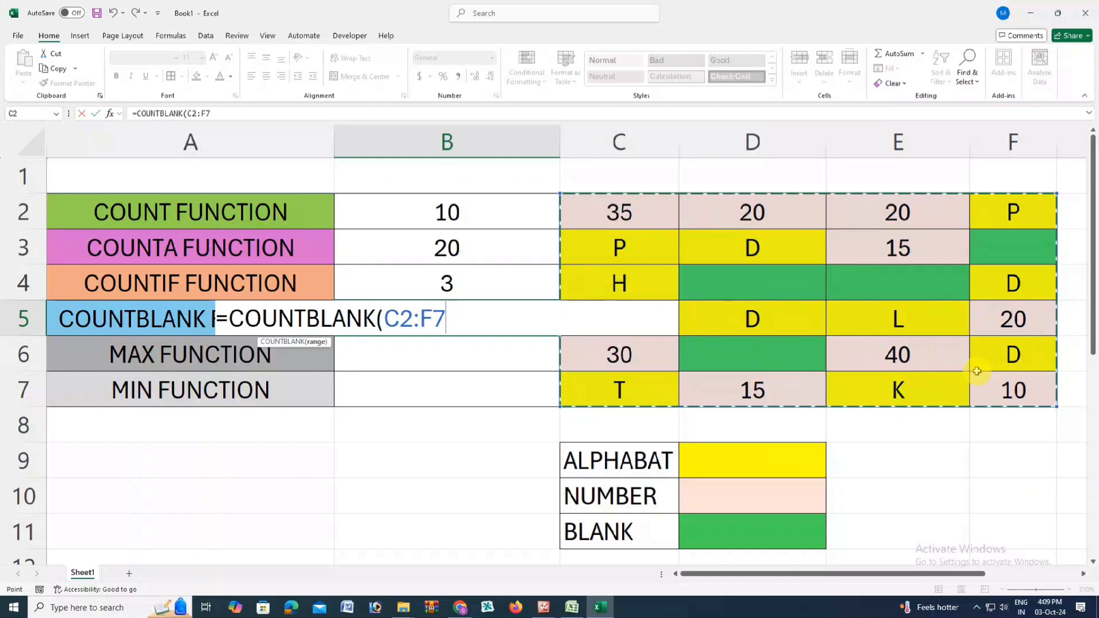
{"action": "type", "text": ")"}
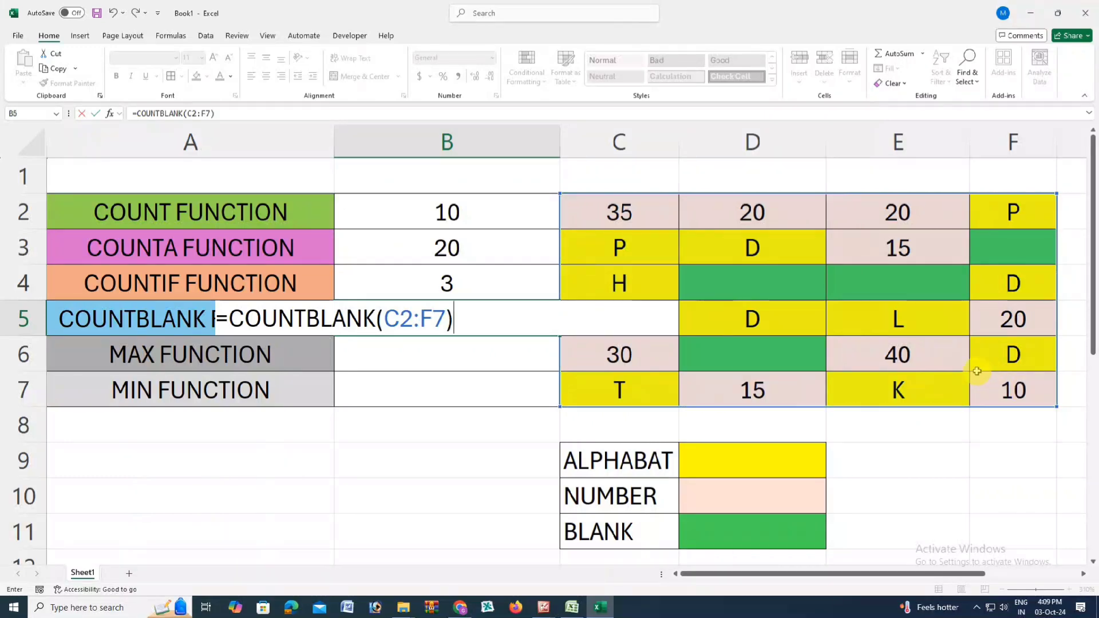
{"action": "key", "text": "Return"}
{"action": "left_click", "coordinate": [388, 319]}
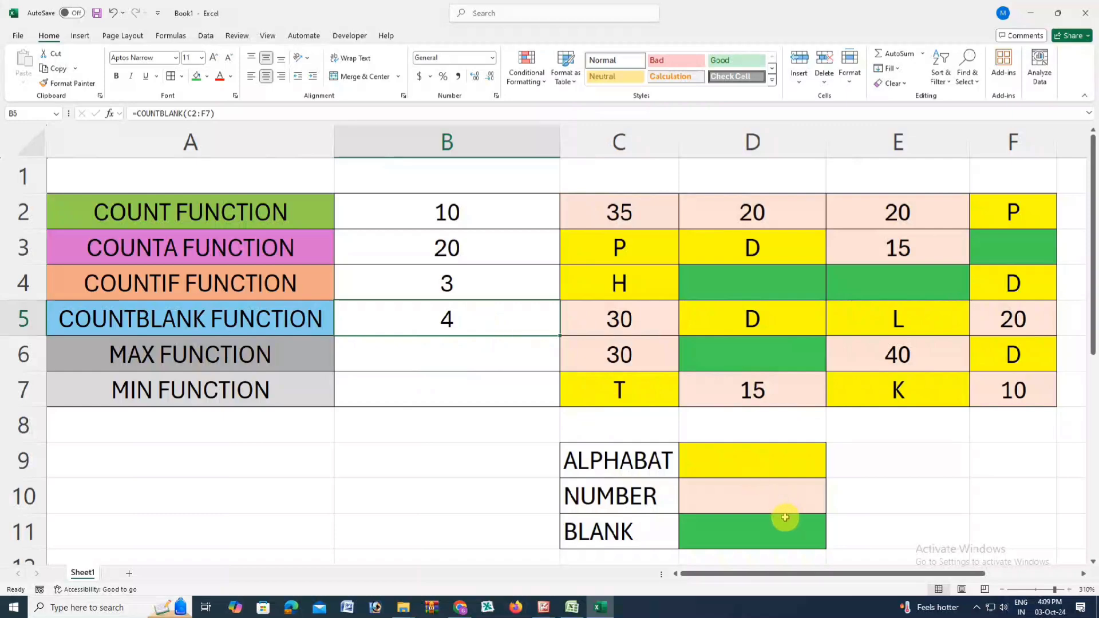
Step: Check the COUNTBLANK result in B5 by going through the green blank cells in C2:F7
{"action": "left_click", "coordinate": [753, 533]}
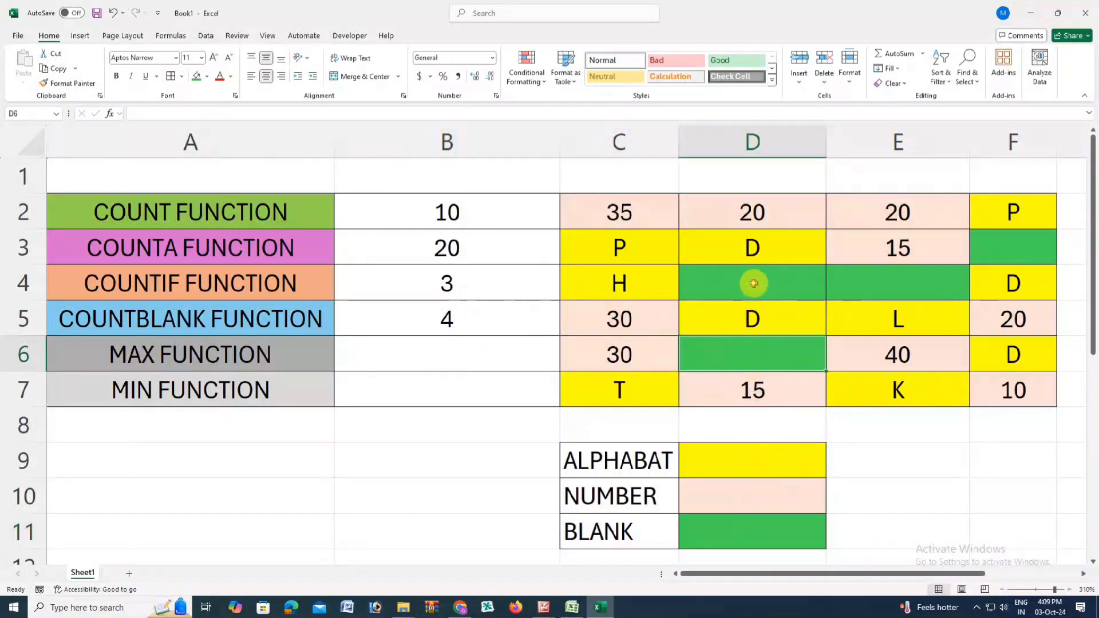
{"action": "left_click", "coordinate": [941, 290]}
{"action": "left_click", "coordinate": [1007, 254]}
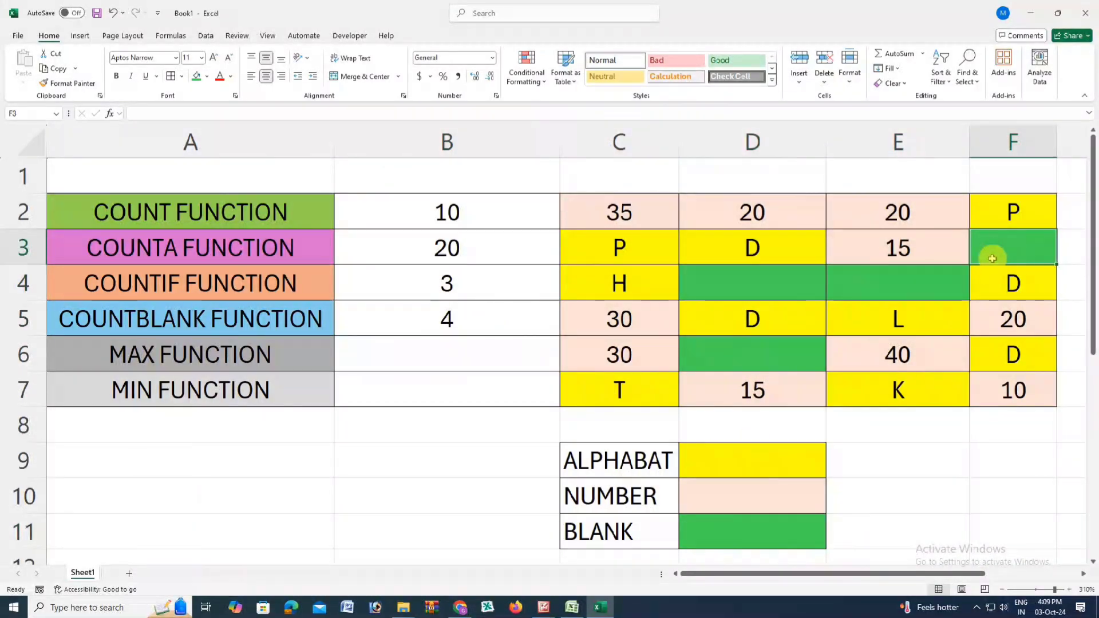
{"action": "left_click", "coordinate": [424, 320]}
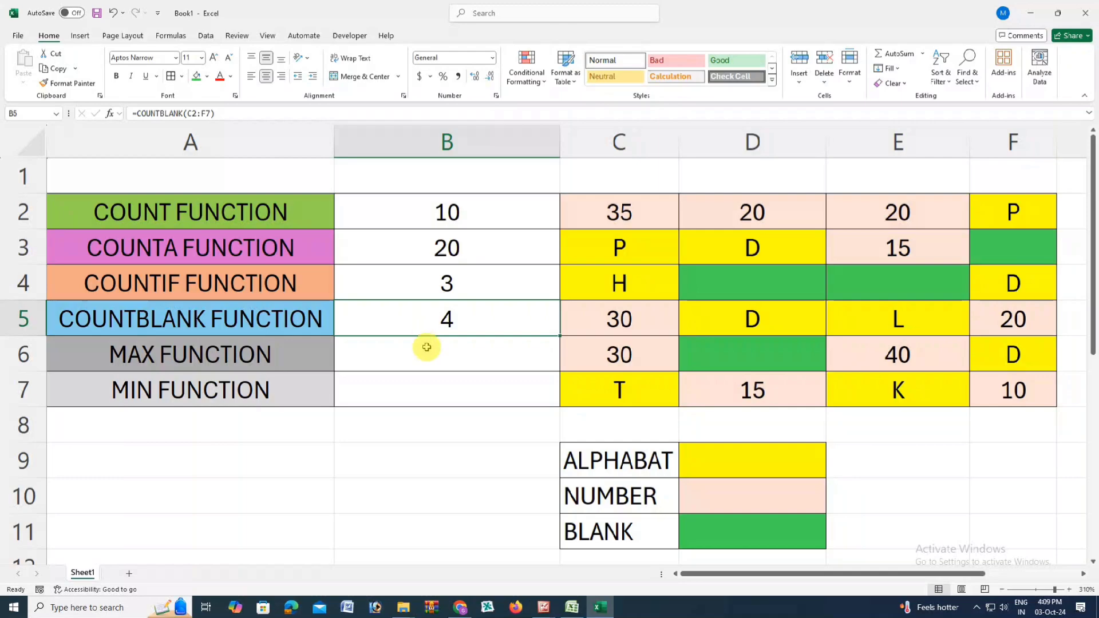
Step: Enter the formula =MAX(C2:F7) in B6 beside the MAX FUNCTION label
{"action": "left_click", "coordinate": [308, 359]}
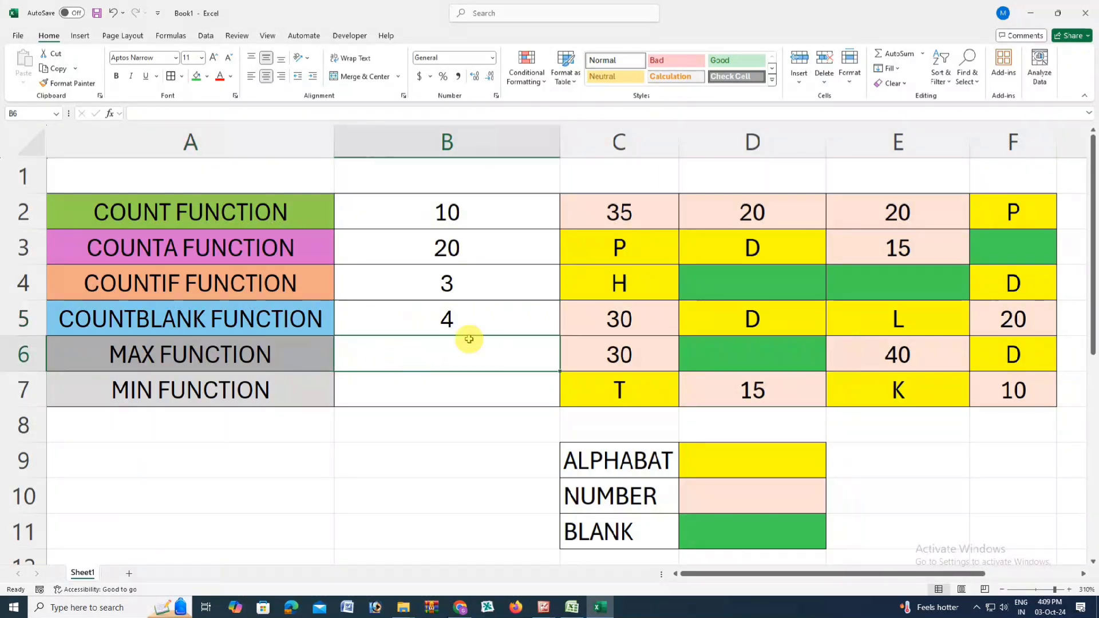
{"action": "left_click_drag", "start_coordinate": [623, 212], "coordinate": [1016, 380]}
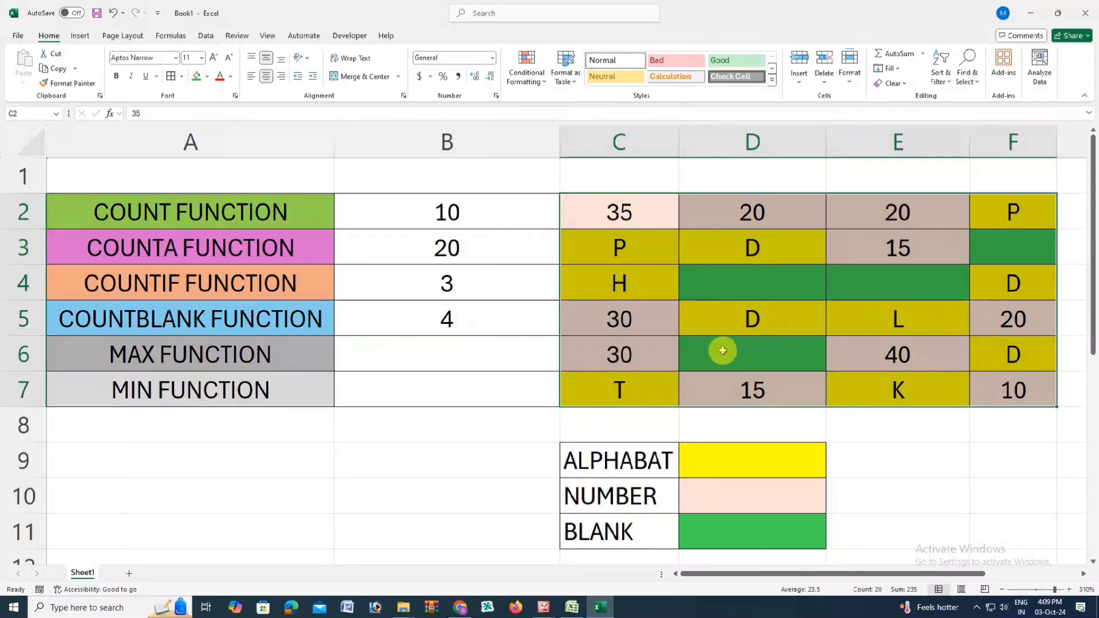
{"action": "left_click", "coordinate": [311, 354]}
{"action": "left_click", "coordinate": [381, 354]}
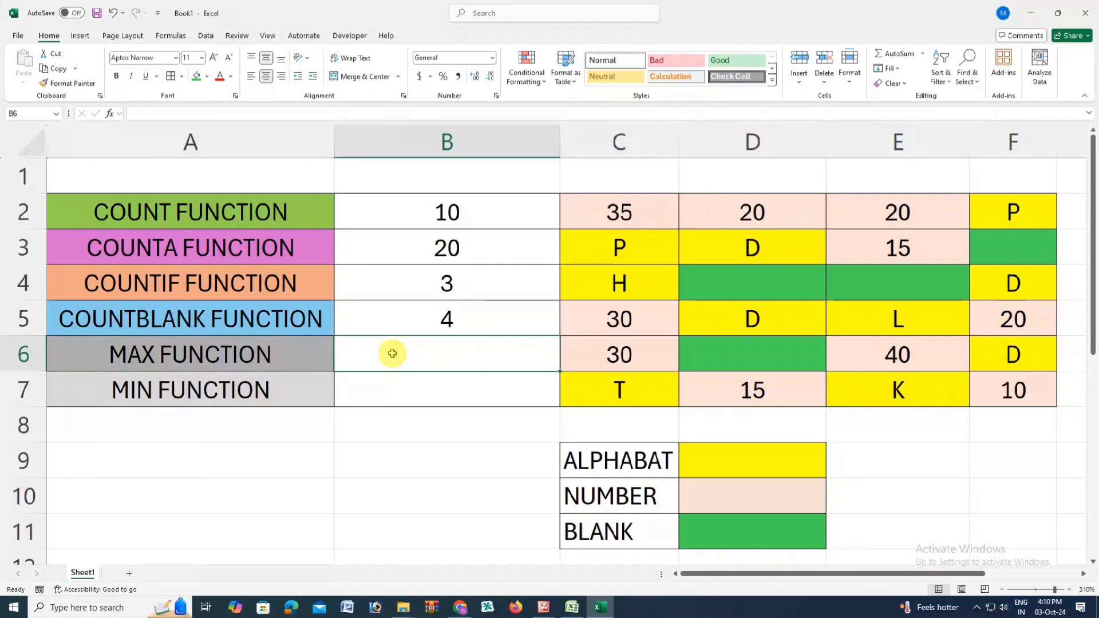
{"action": "type", "text": "="}
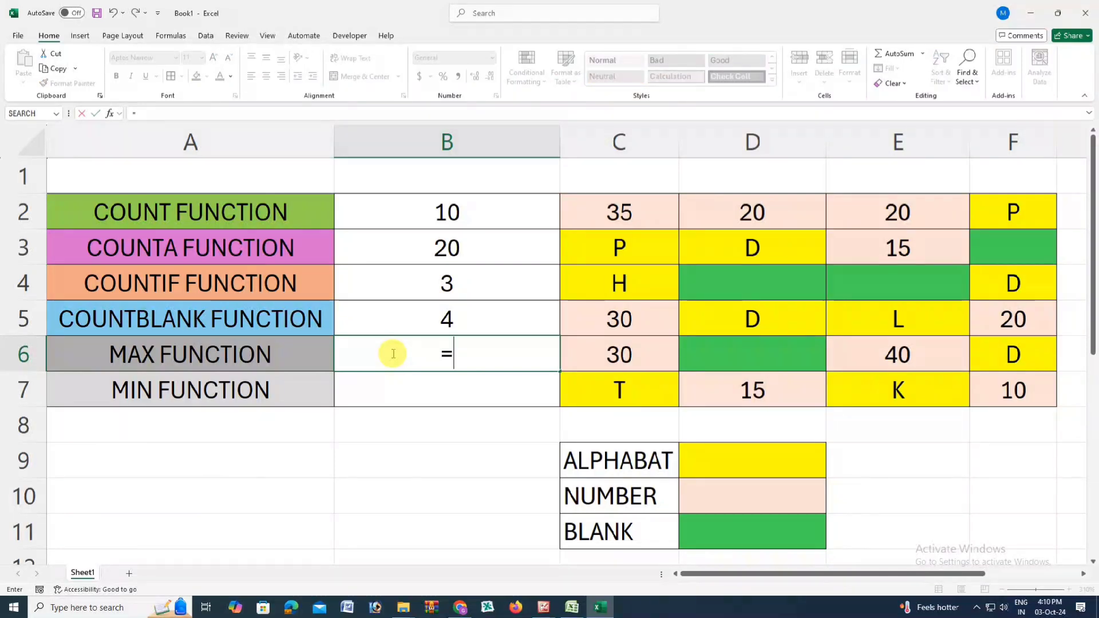
{"action": "type", "text": "MAX"}
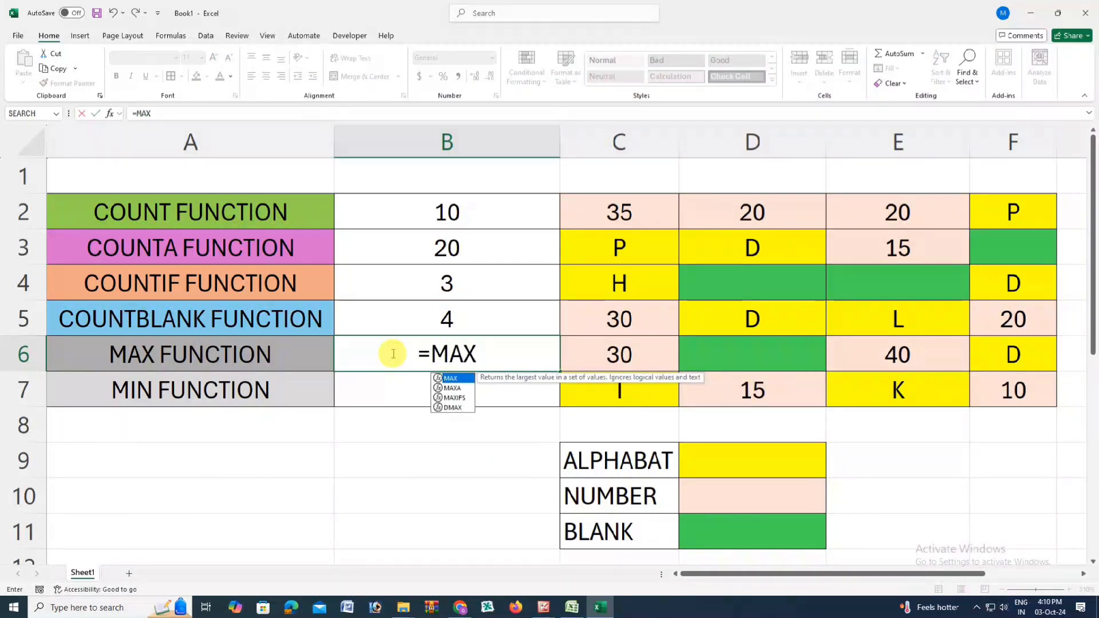
{"action": "type", "text": "("}
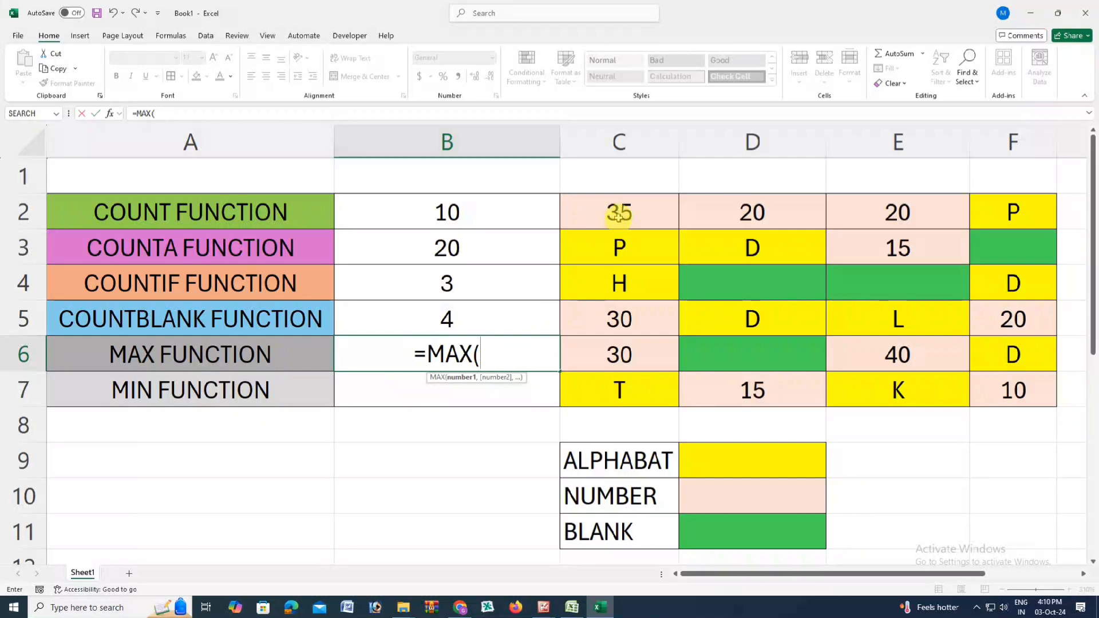
{"action": "left_click_drag", "start_coordinate": [617, 213], "coordinate": [1018, 379]}
{"action": "left_click", "coordinate": [1018, 379]}
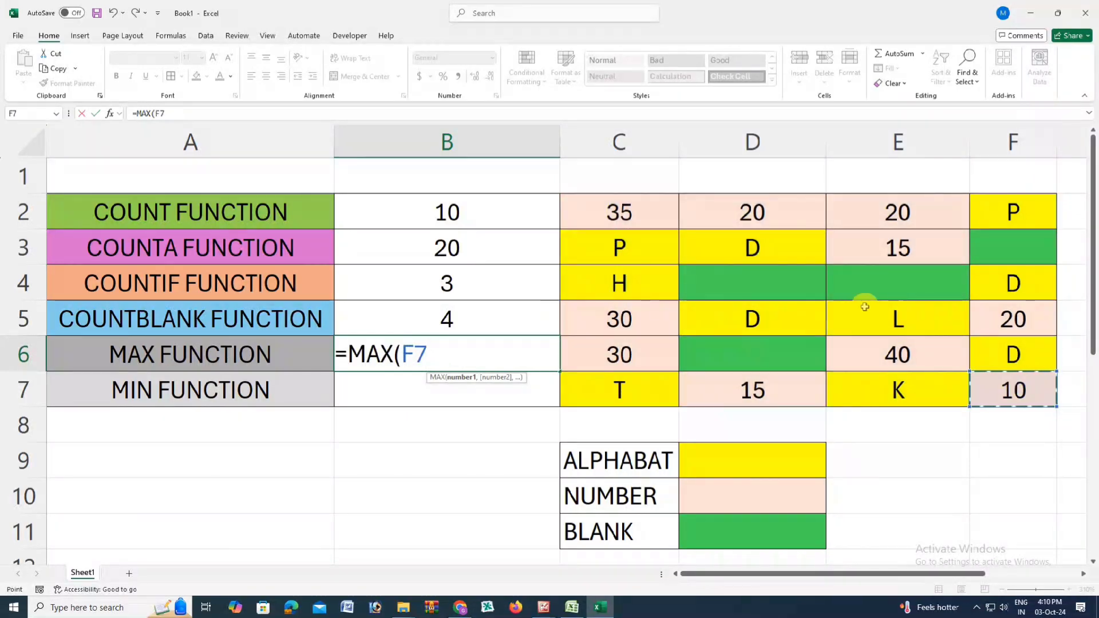
{"action": "left_click_drag", "start_coordinate": [649, 209], "coordinate": [993, 377]}
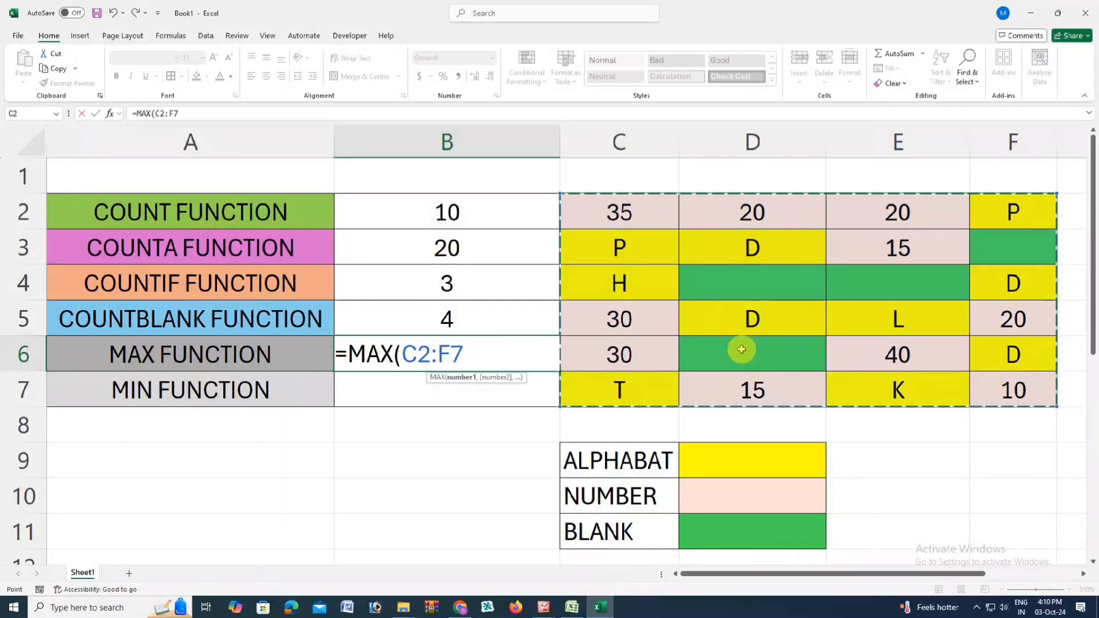
{"action": "type", "text": ")"}
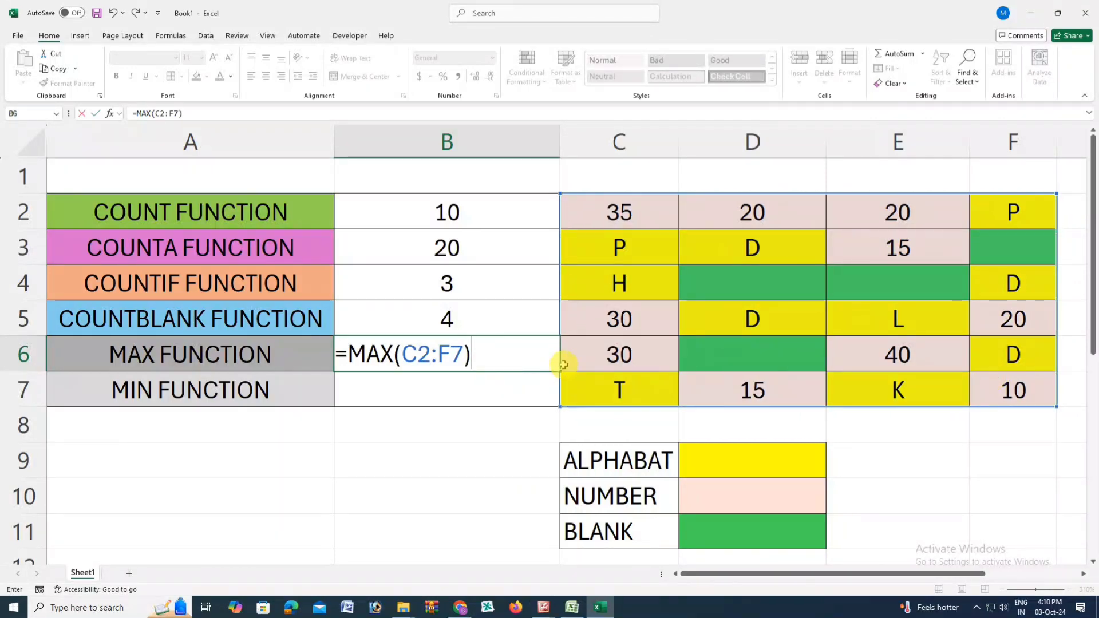
{"action": "key", "text": "Return"}
Step: Check the MAX result in B6 against the largest number in the data range C2:F7
{"action": "left_click", "coordinate": [502, 355]}
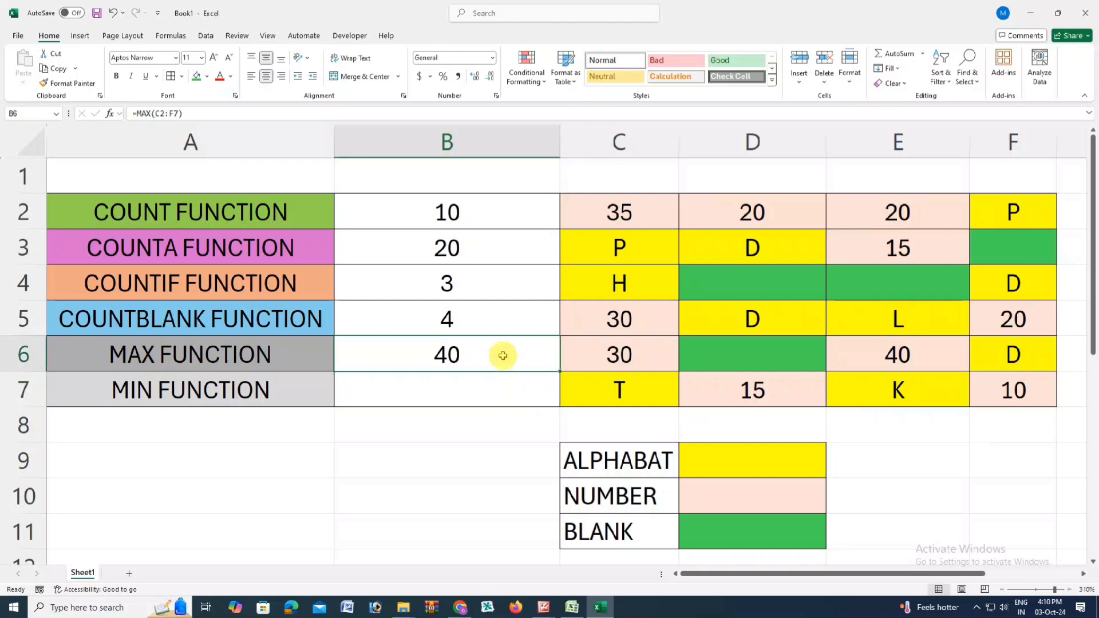
{"action": "left_click_drag", "start_coordinate": [625, 216], "coordinate": [990, 353]}
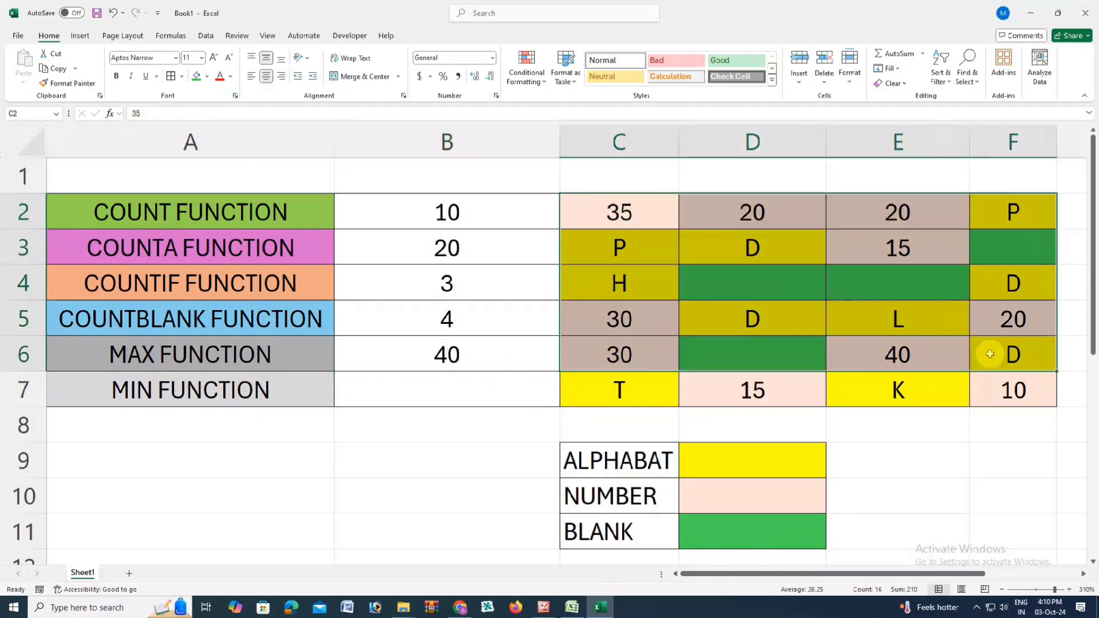
{"action": "left_click", "coordinate": [902, 357]}
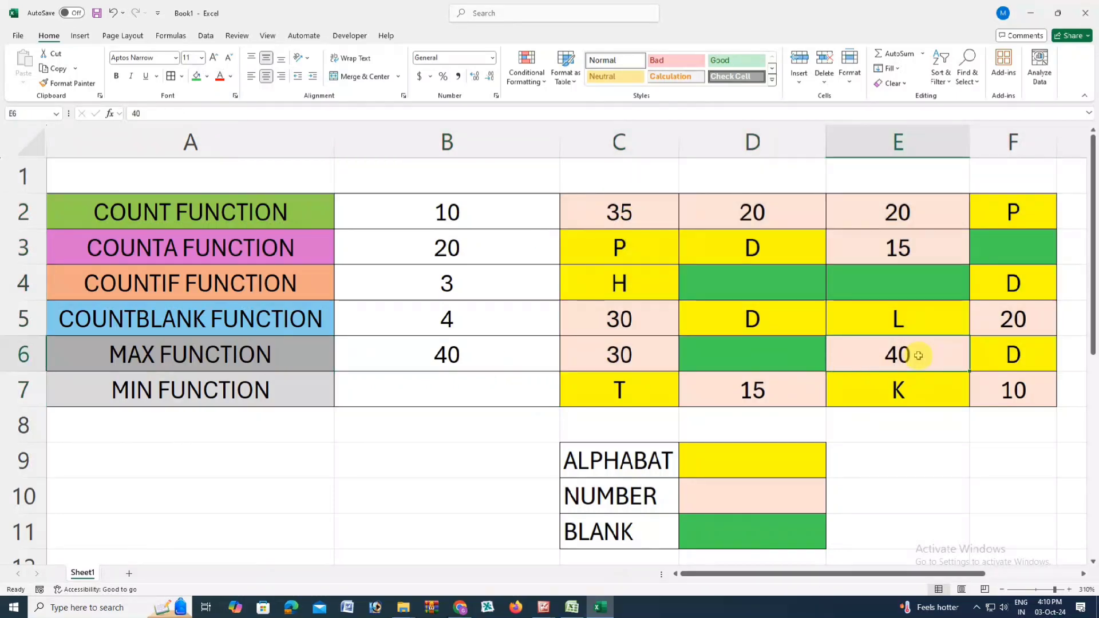
{"action": "left_click", "coordinate": [189, 350]}
{"action": "left_click", "coordinate": [423, 353]}
{"action": "left_click", "coordinate": [922, 353]}
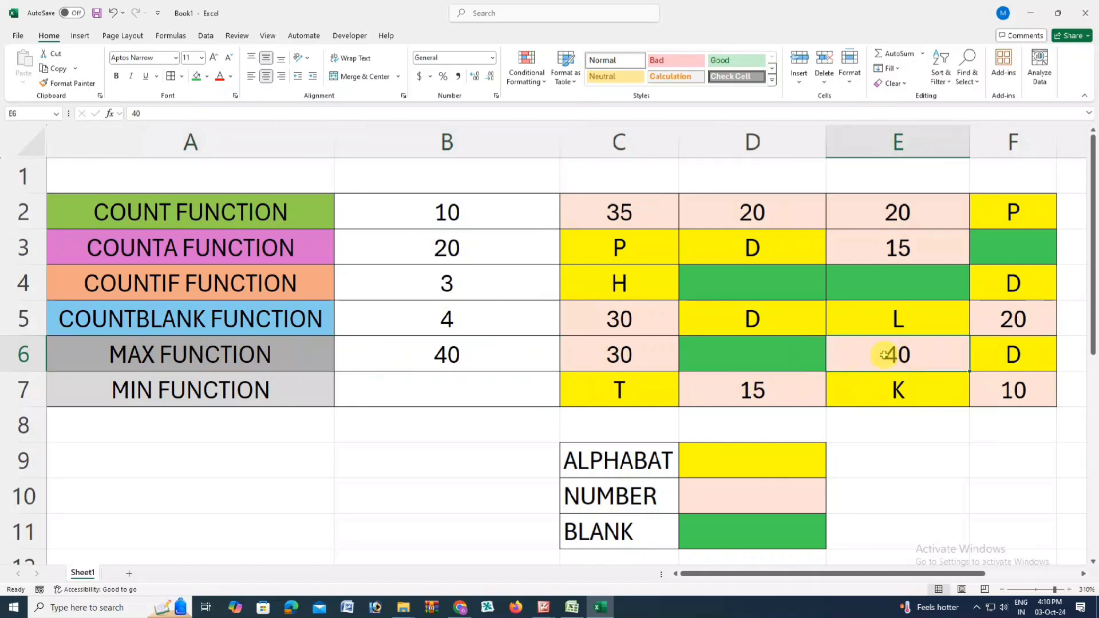
Step: Enter the formula =MIN(C2:F7) in B7 beside the MIN FUNCTION label
{"action": "left_click", "coordinate": [253, 393]}
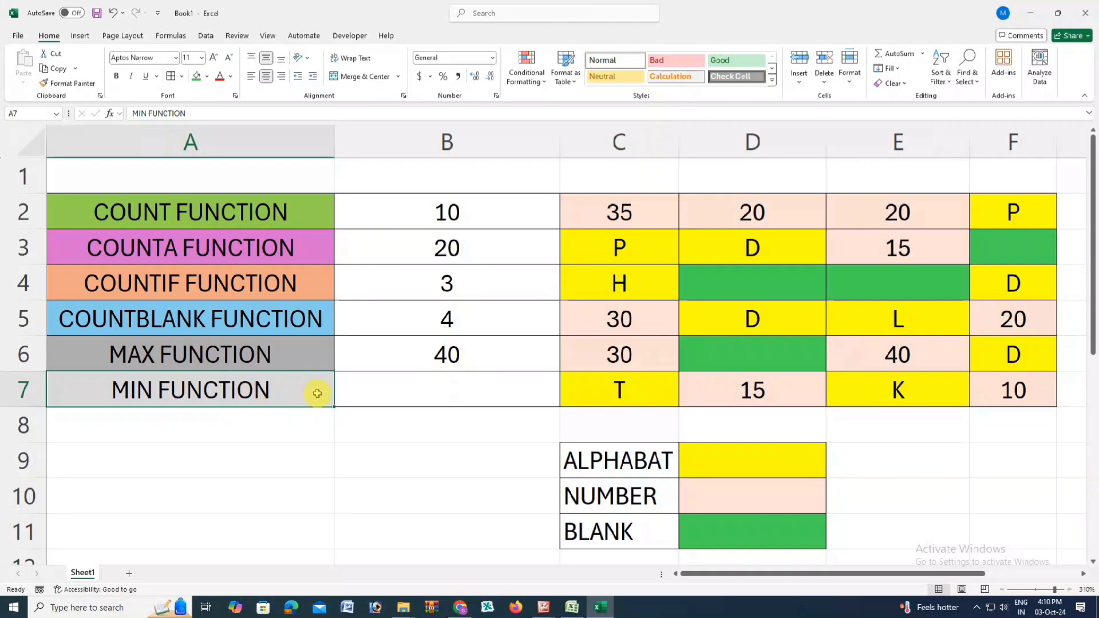
{"action": "left_click", "coordinate": [375, 394]}
{"action": "left_click_drag", "start_coordinate": [606, 214], "coordinate": [1000, 385]}
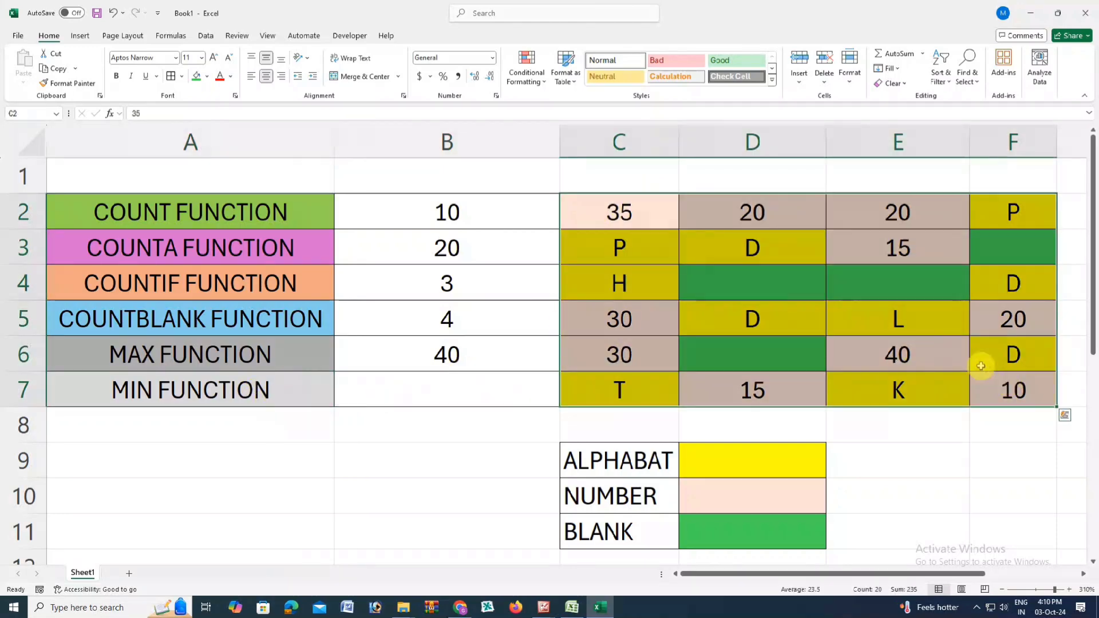
{"action": "left_click", "coordinate": [317, 392]}
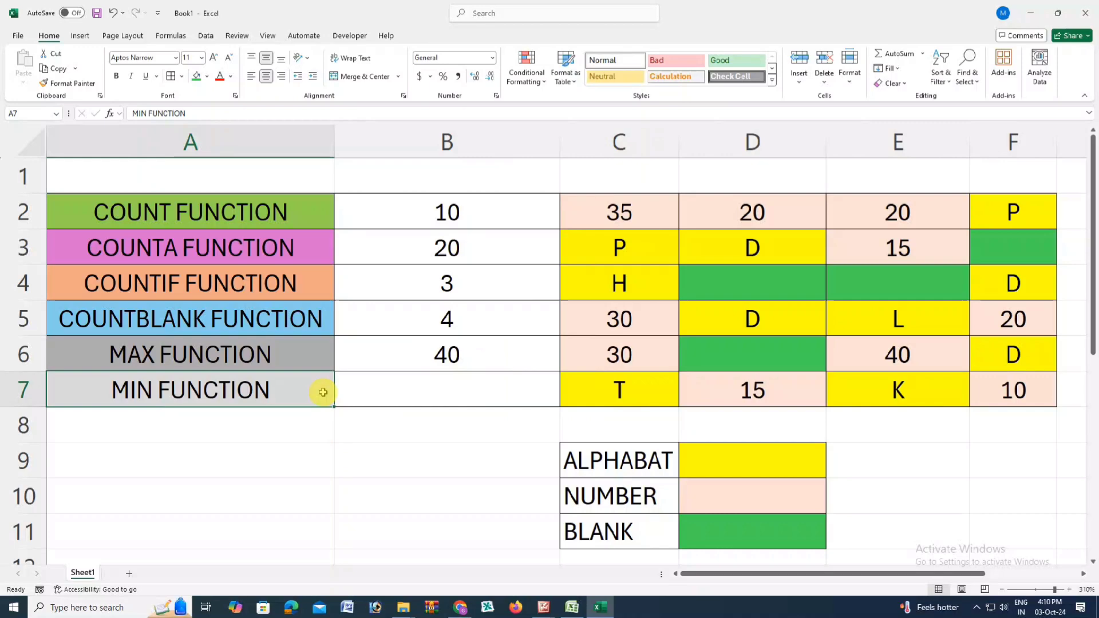
{"action": "left_click", "coordinate": [392, 392]}
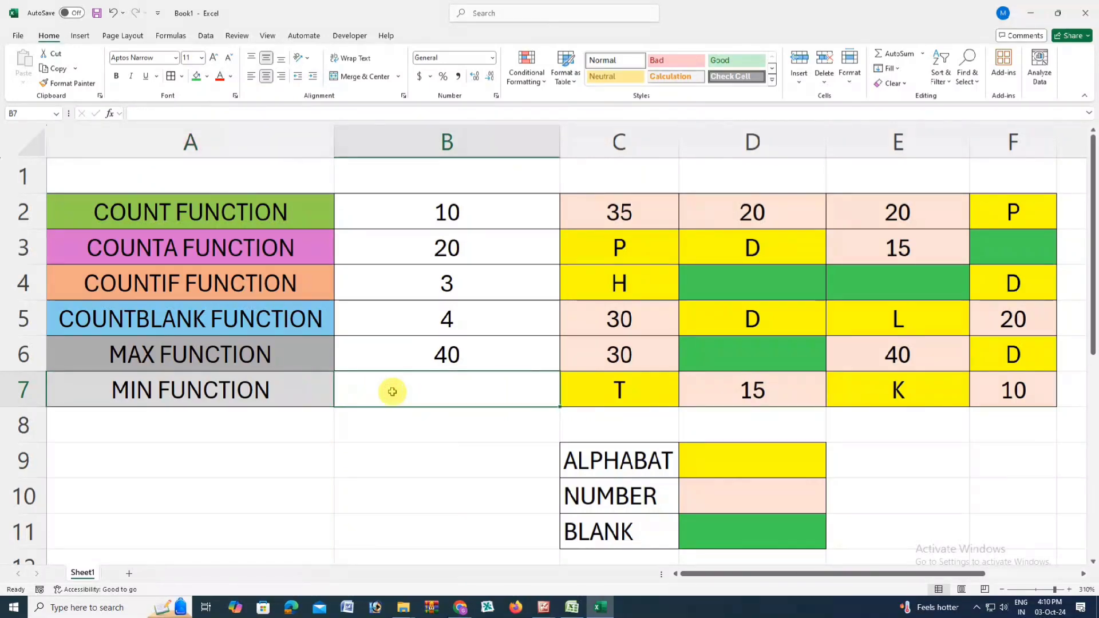
{"action": "type", "text": "="}
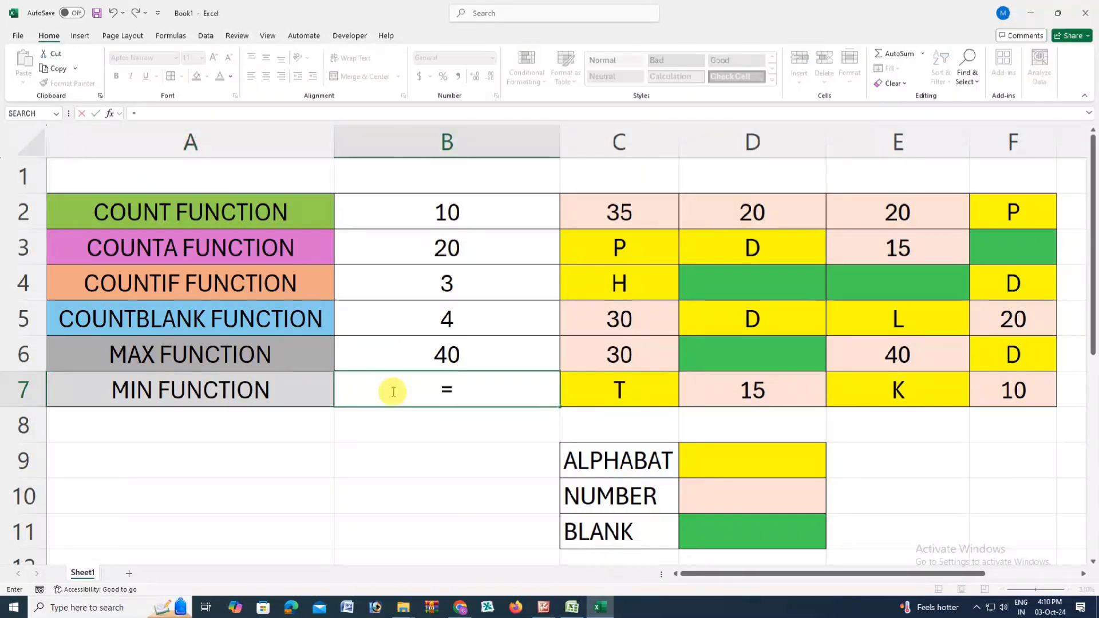
{"action": "type", "text": "MIN"}
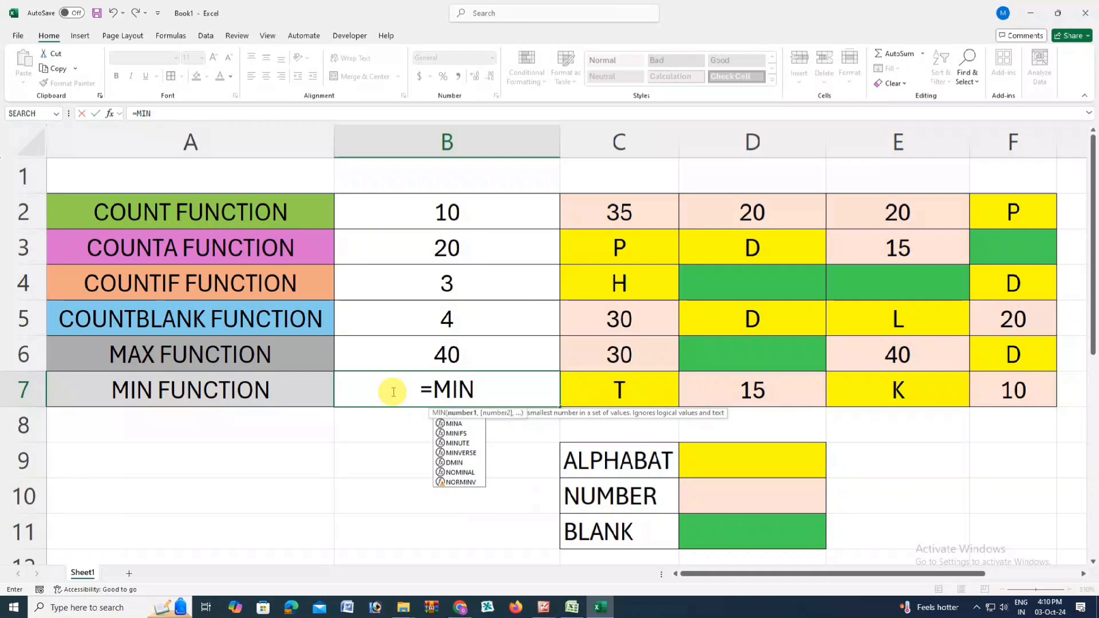
{"action": "type", "text": "("}
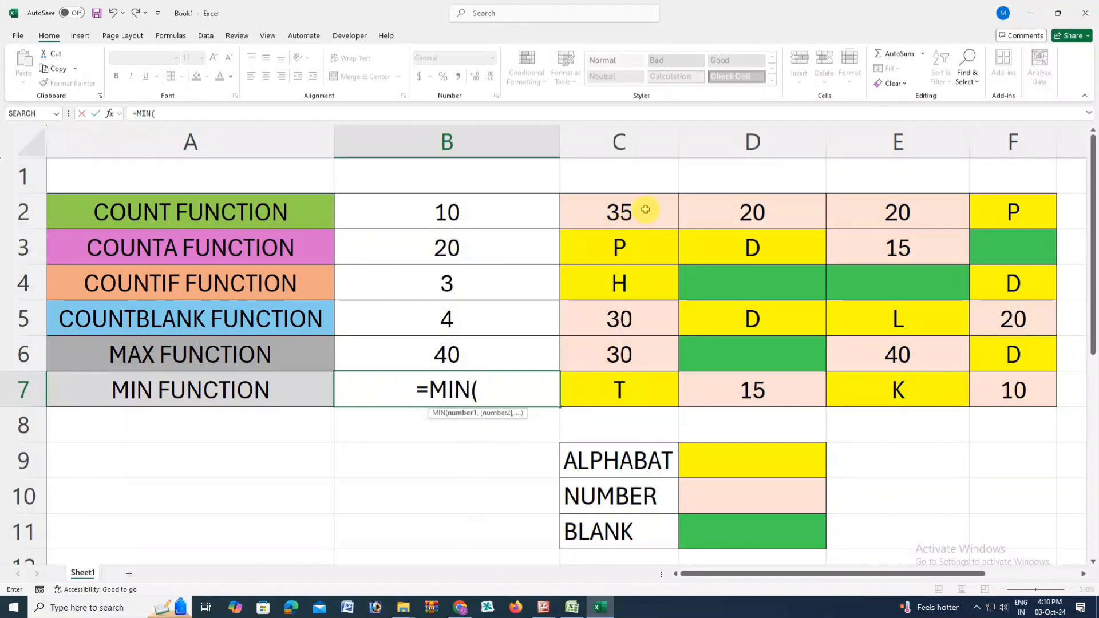
{"action": "left_click_drag", "start_coordinate": [645, 209], "coordinate": [1012, 376]}
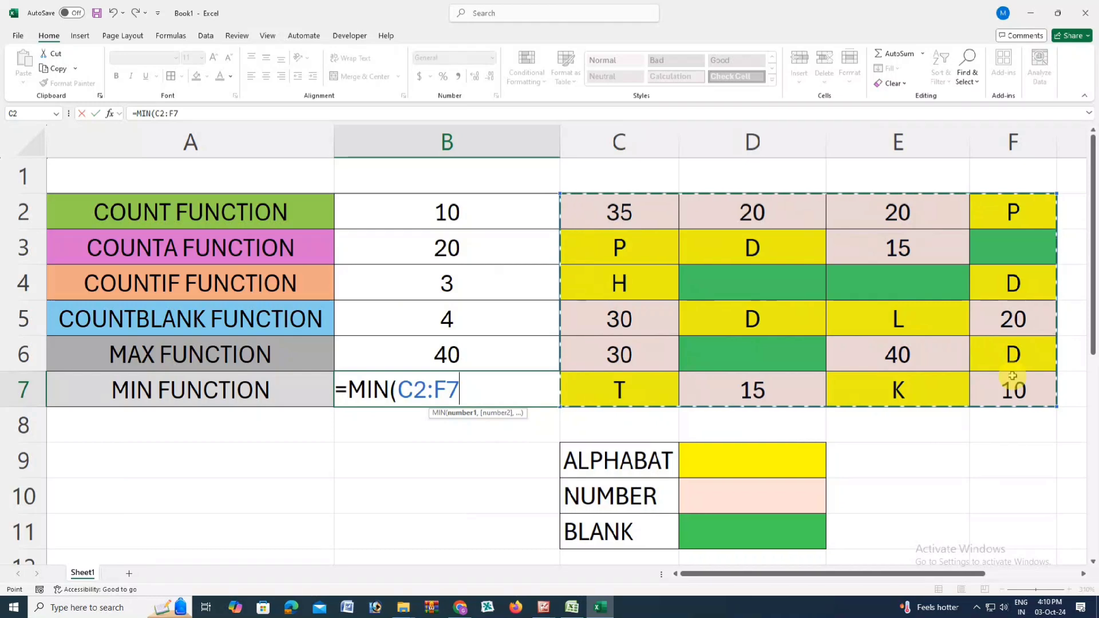
{"action": "type", "text": ")"}
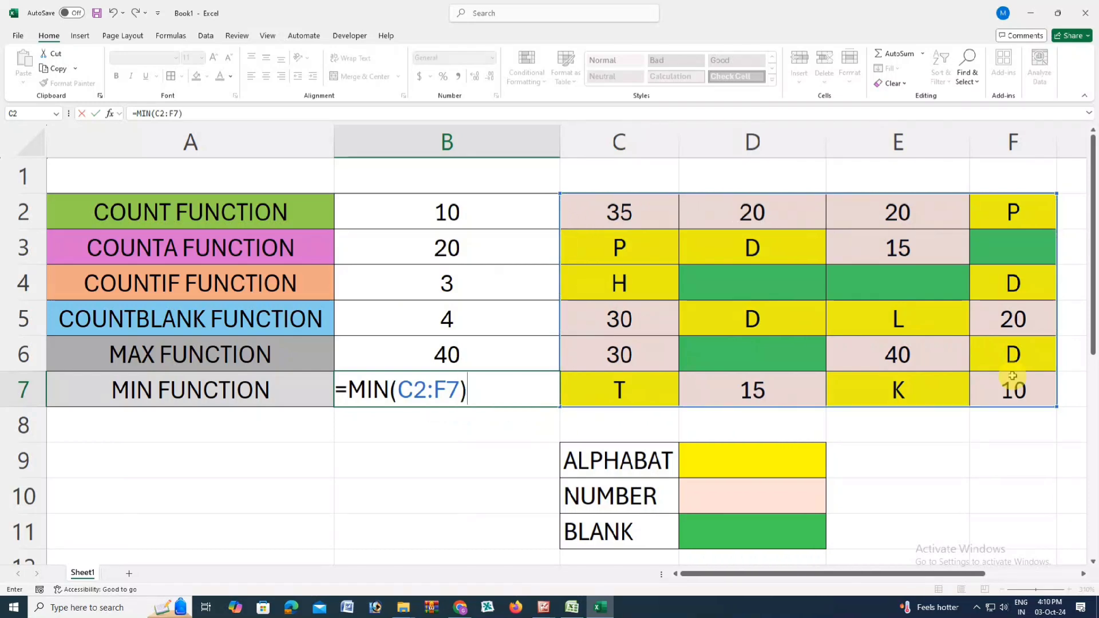
{"action": "key", "text": "Return"}
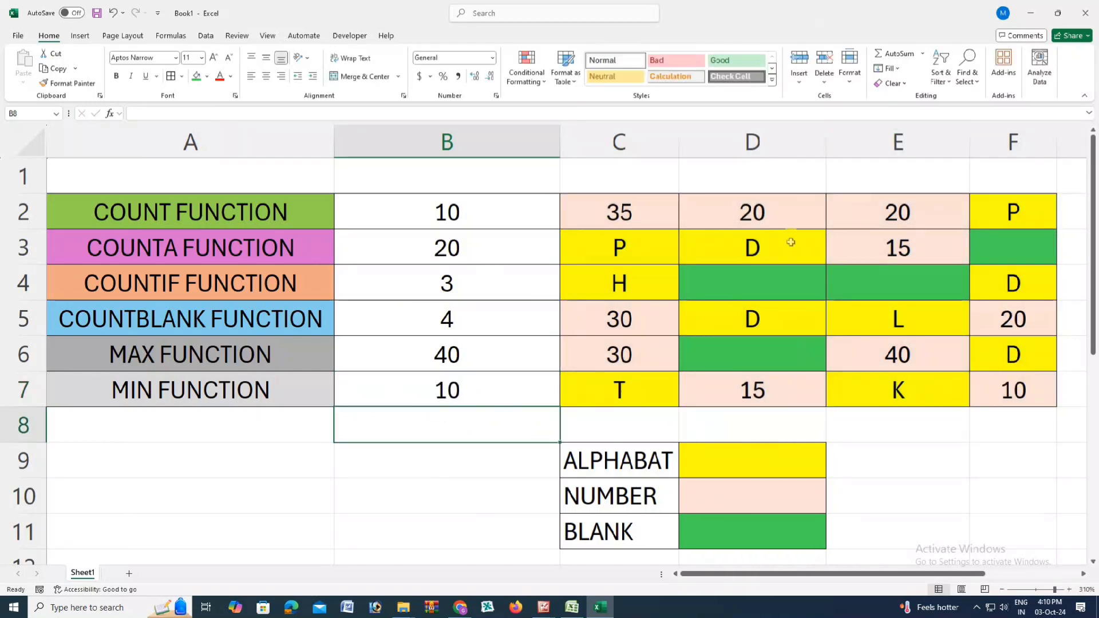
Step: Check the MIN result in B7 by comparing it with the numbers in C2:F7
{"action": "left_click", "coordinate": [634, 219]}
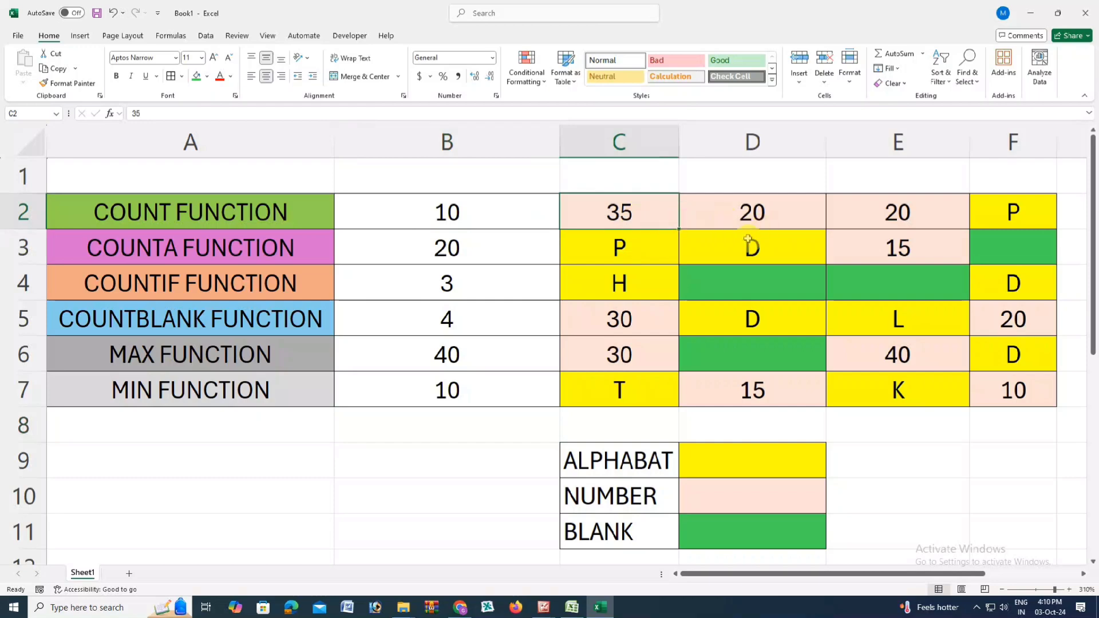
{"action": "left_click", "coordinate": [1013, 390]}
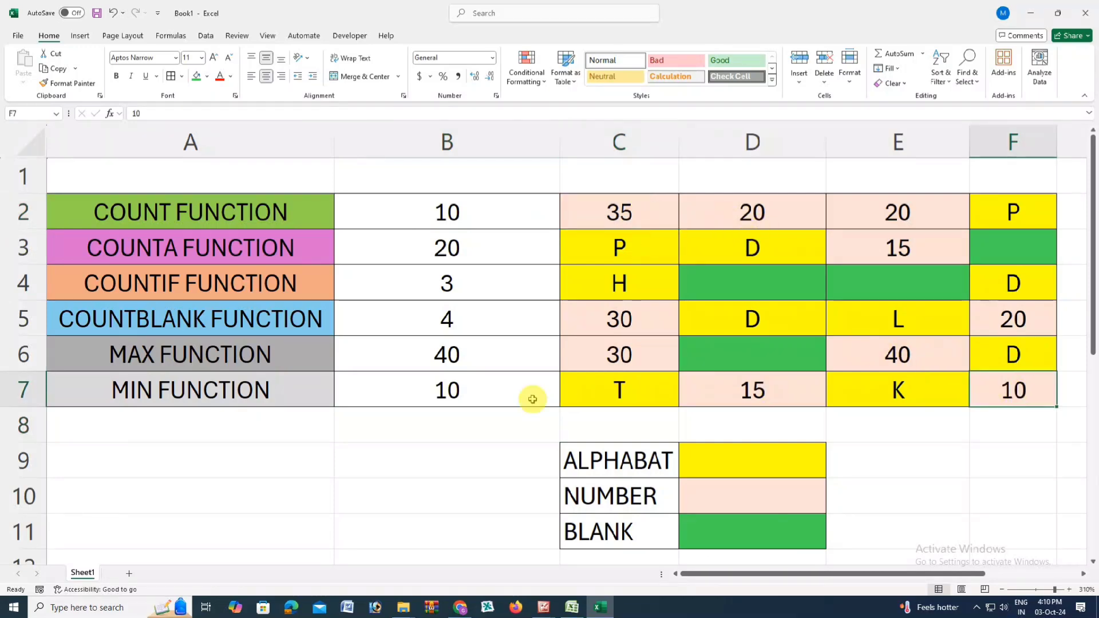
{"action": "left_click", "coordinate": [490, 397]}
{"action": "left_click_drag", "start_coordinate": [618, 220], "coordinate": [934, 358]}
{"action": "left_click", "coordinate": [1011, 395]}
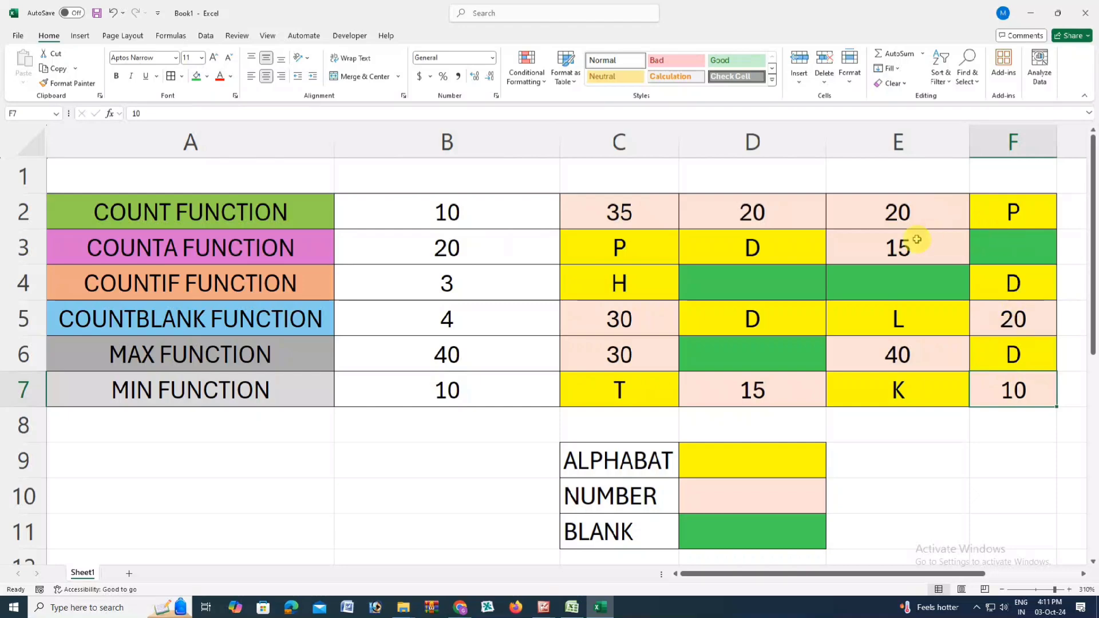
{"action": "left_click", "coordinate": [489, 392]}
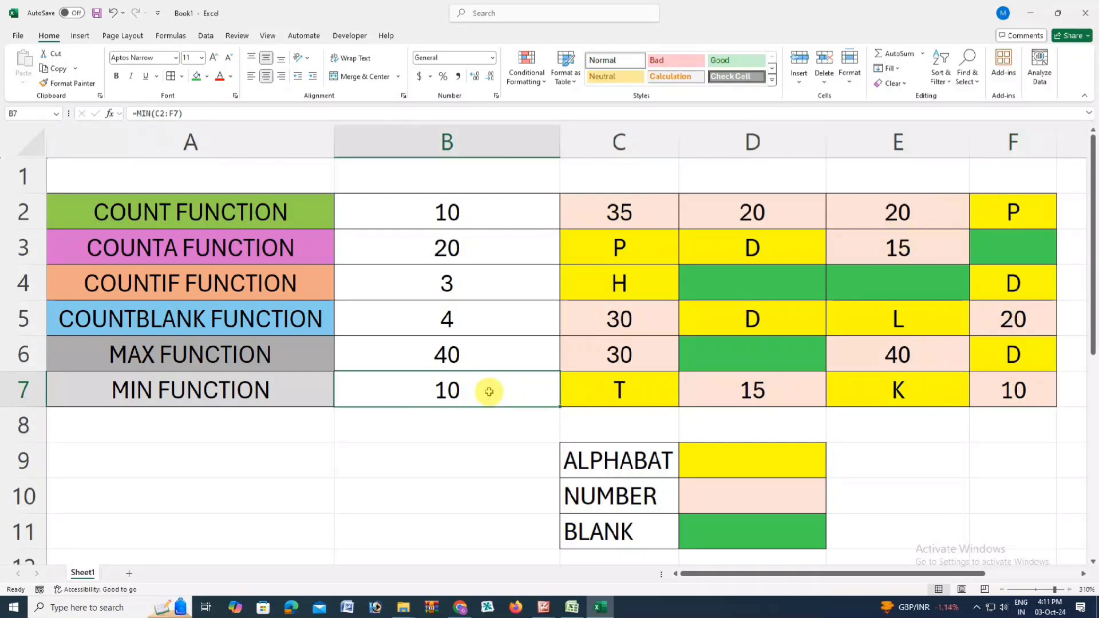
{"action": "left_click", "coordinate": [802, 379]}
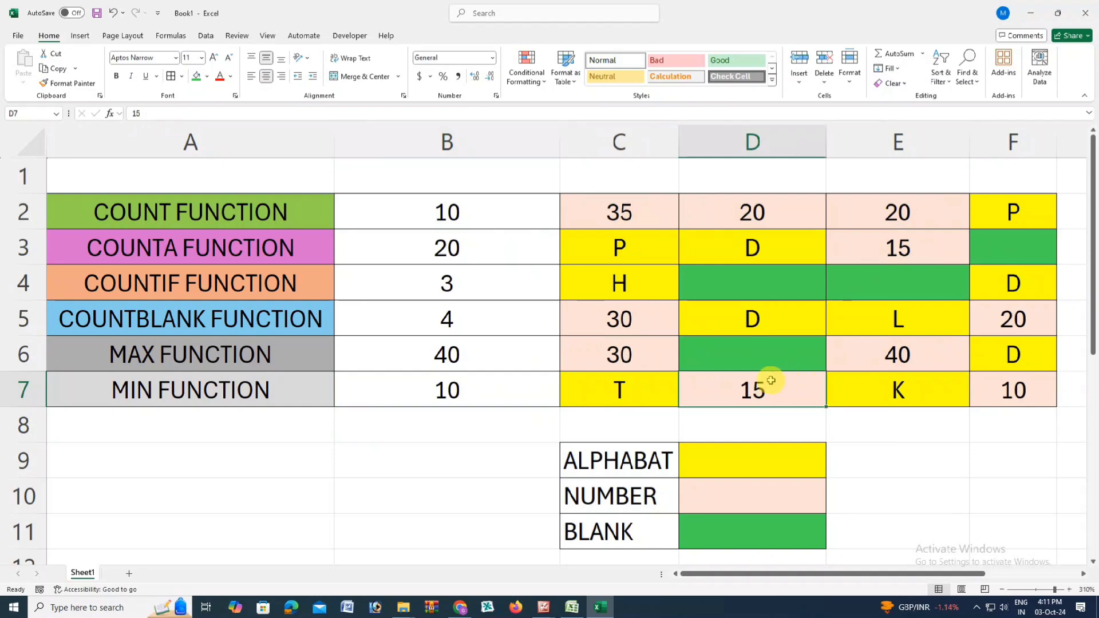
{"action": "left_click", "coordinate": [485, 391]}
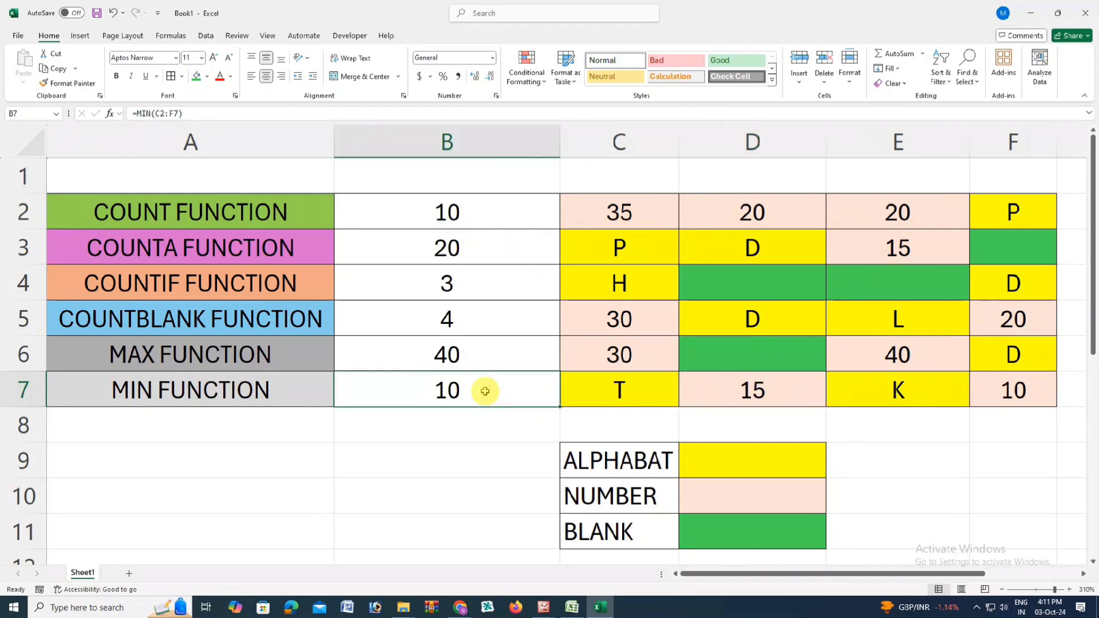